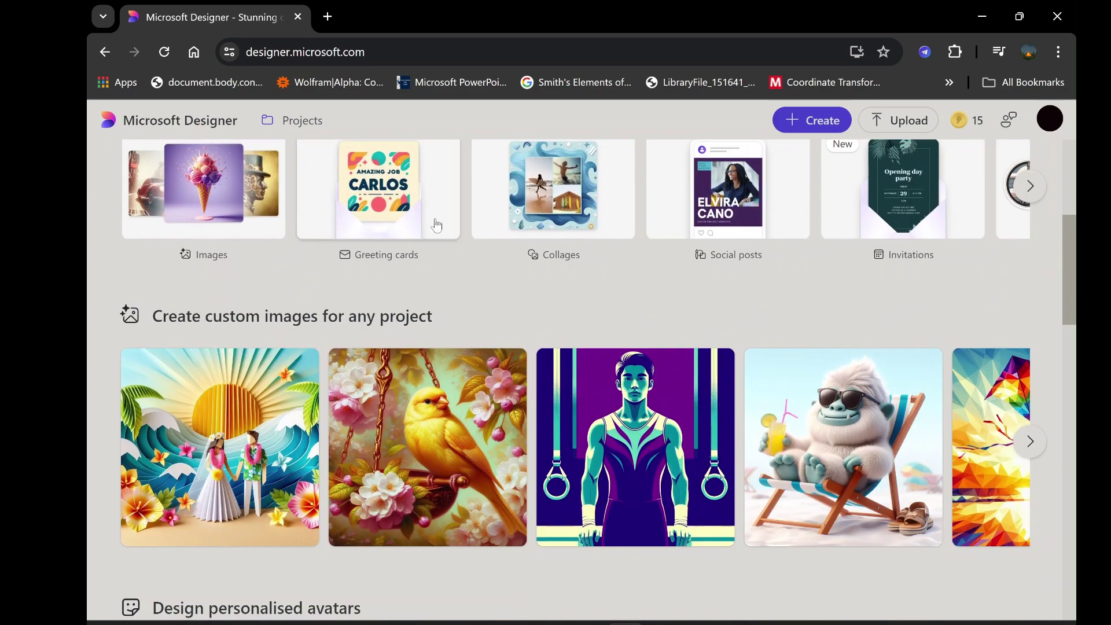
Scroll through the page and bring up the next set of card designs.
{"action": "scroll", "coordinate": [439, 225], "scroll_direction": "down", "scroll_amount": 7}
{"action": "scroll", "coordinate": [439, 224], "scroll_direction": "down", "scroll_amount": 3}
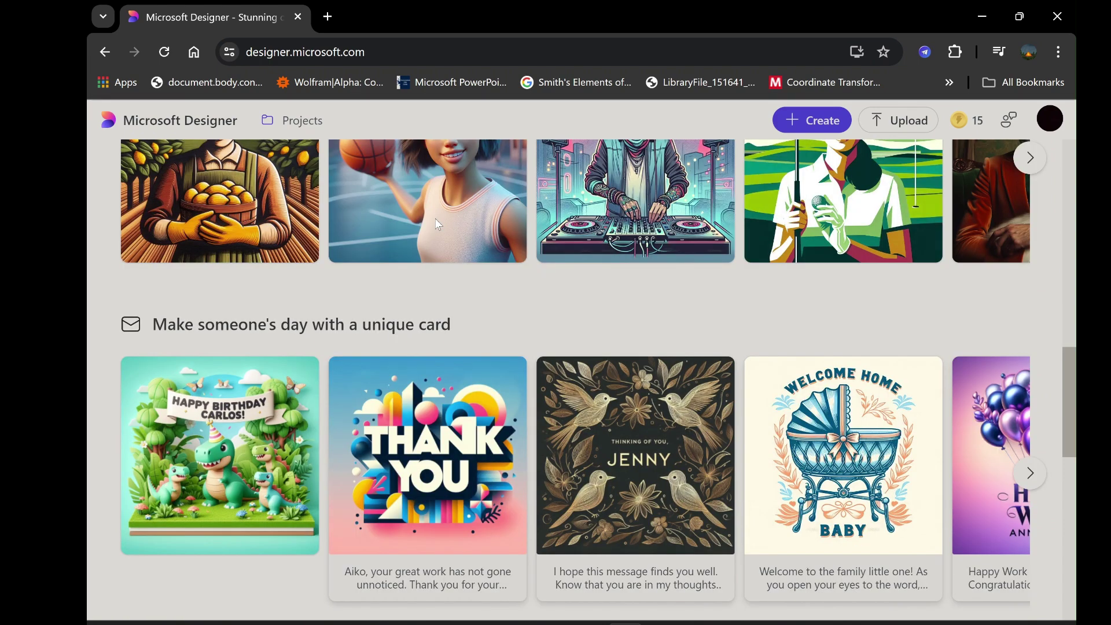
{"action": "scroll", "coordinate": [437, 226], "scroll_direction": "down", "scroll_amount": 2}
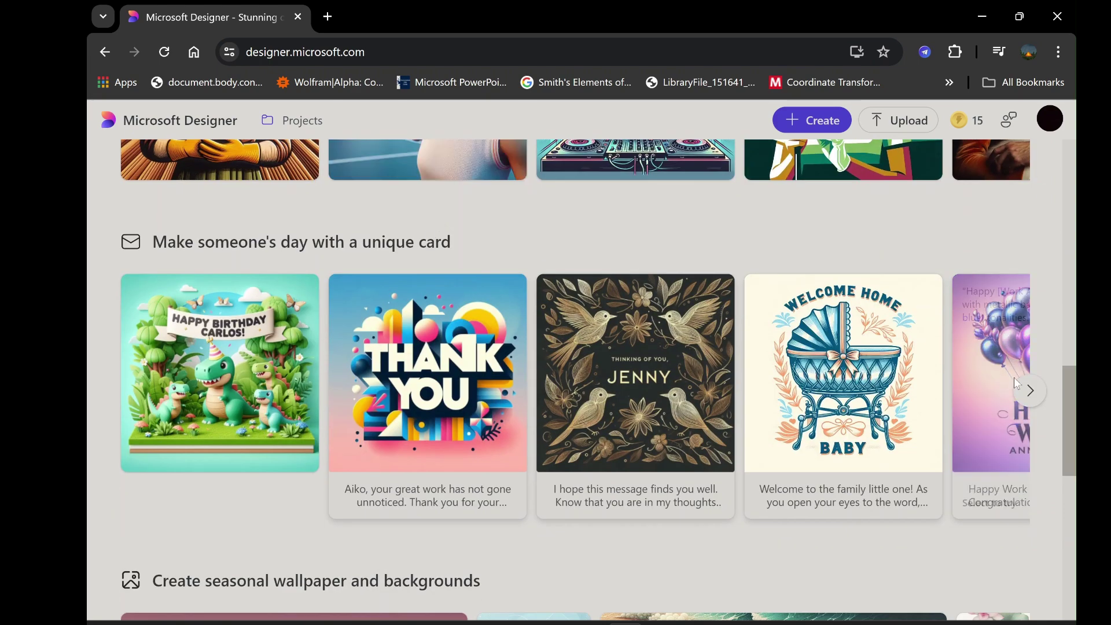
{"action": "left_click", "coordinate": [1030, 390]}
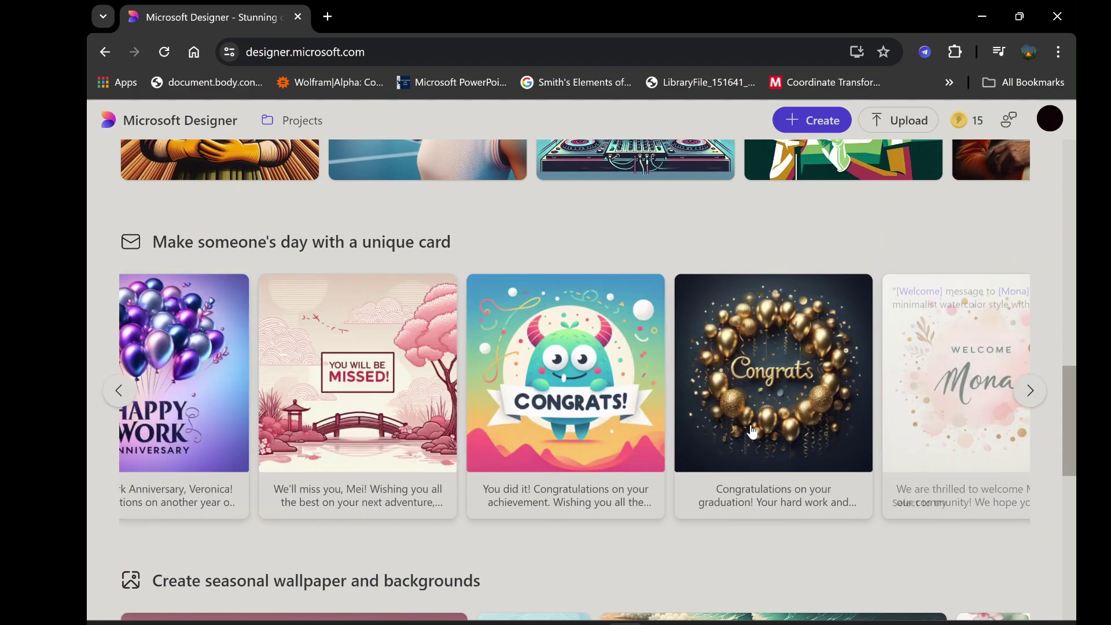
{"action": "scroll", "coordinate": [752, 432], "scroll_direction": "down", "scroll_amount": 10}
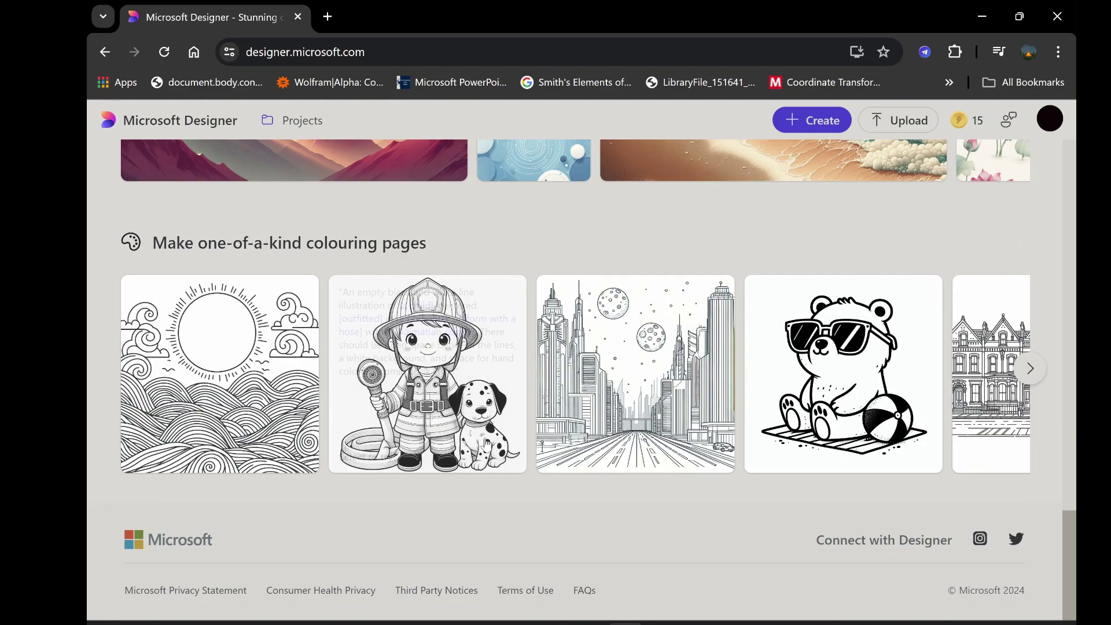
{"action": "scroll", "coordinate": [462, 422], "scroll_direction": "up", "scroll_amount": 5}
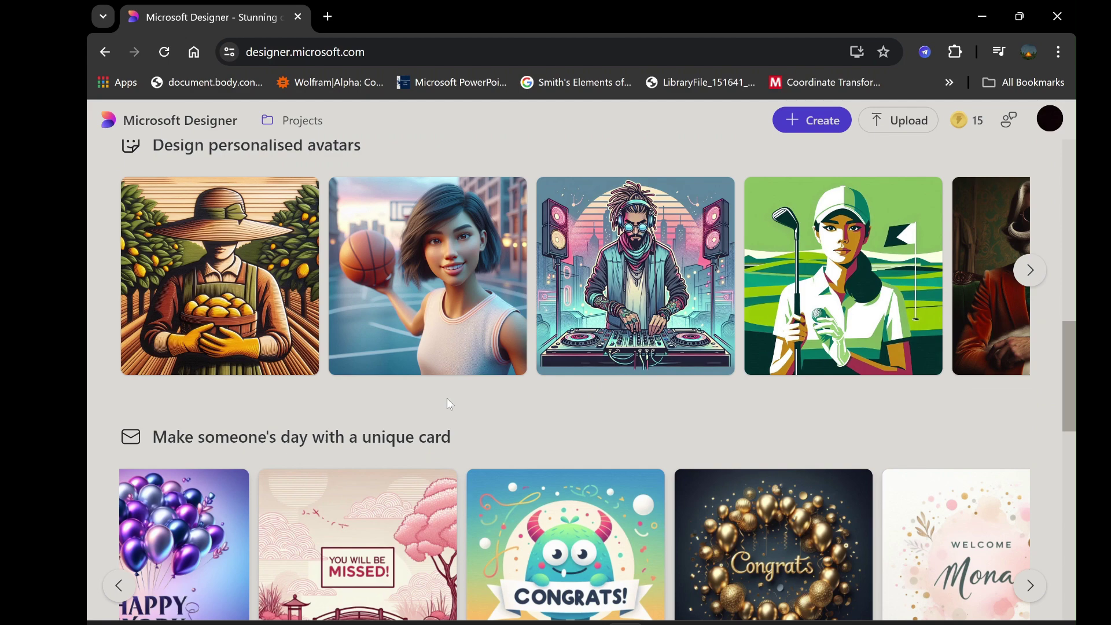
{"action": "scroll", "coordinate": [450, 403], "scroll_direction": "up", "scroll_amount": 5}
{"action": "scroll", "coordinate": [448, 403], "scroll_direction": "up", "scroll_amount": 5}
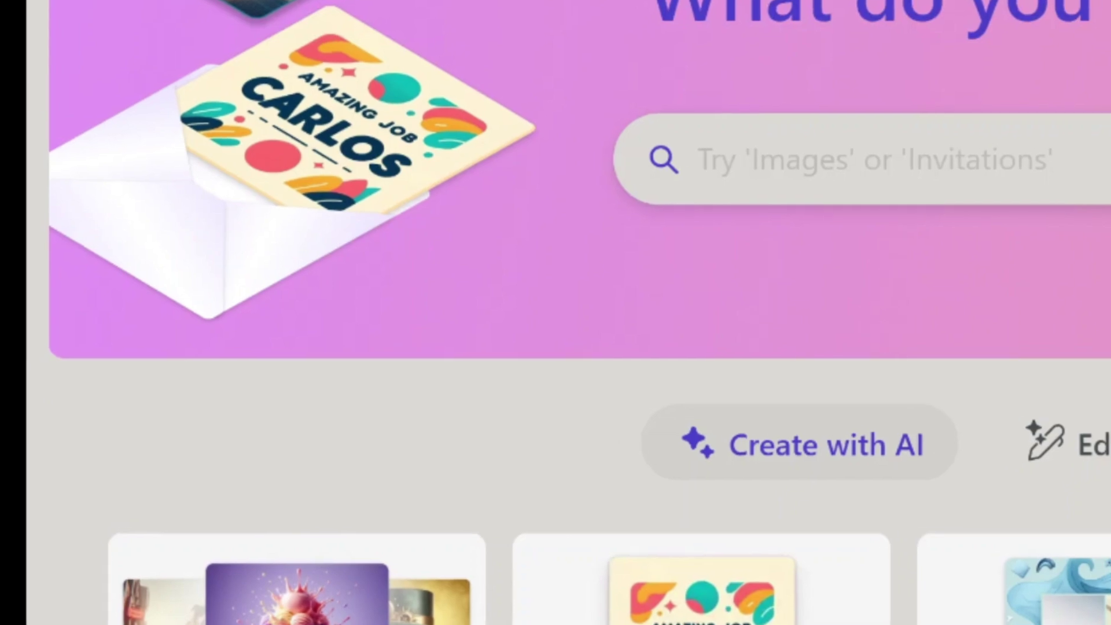
Browse more design categories and custom image examples, then go to designer.microsoft.com from the suggestions.
{"action": "left_click", "coordinate": [1031, 435]}
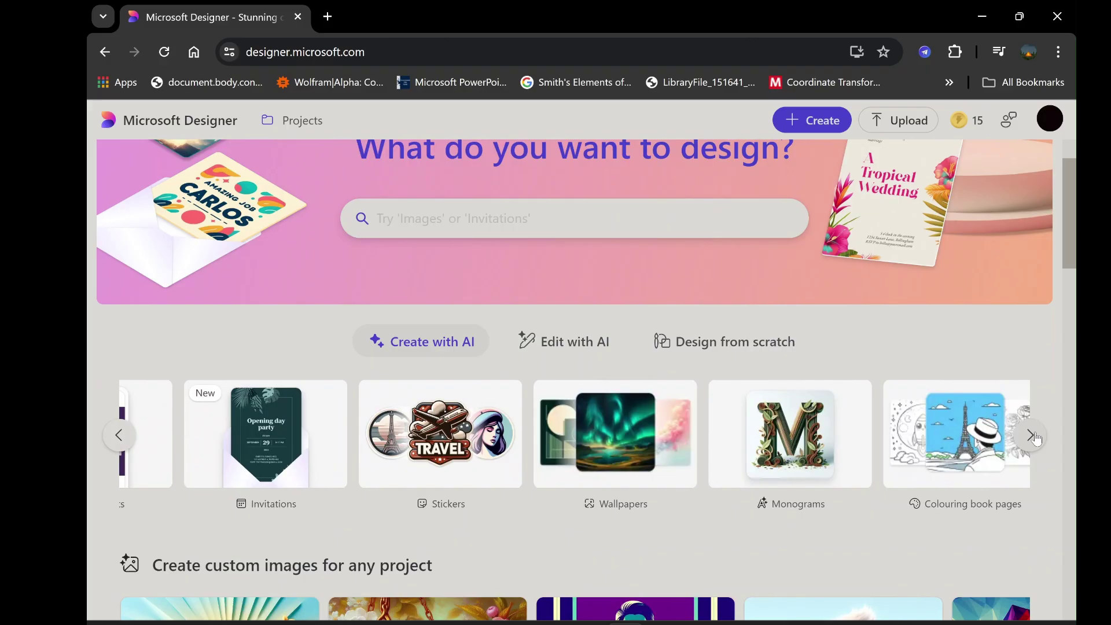
{"action": "left_click", "coordinate": [1036, 439]}
{"action": "scroll", "coordinate": [1033, 463], "scroll_direction": "down", "scroll_amount": 3}
{"action": "left_click", "coordinate": [1029, 524]}
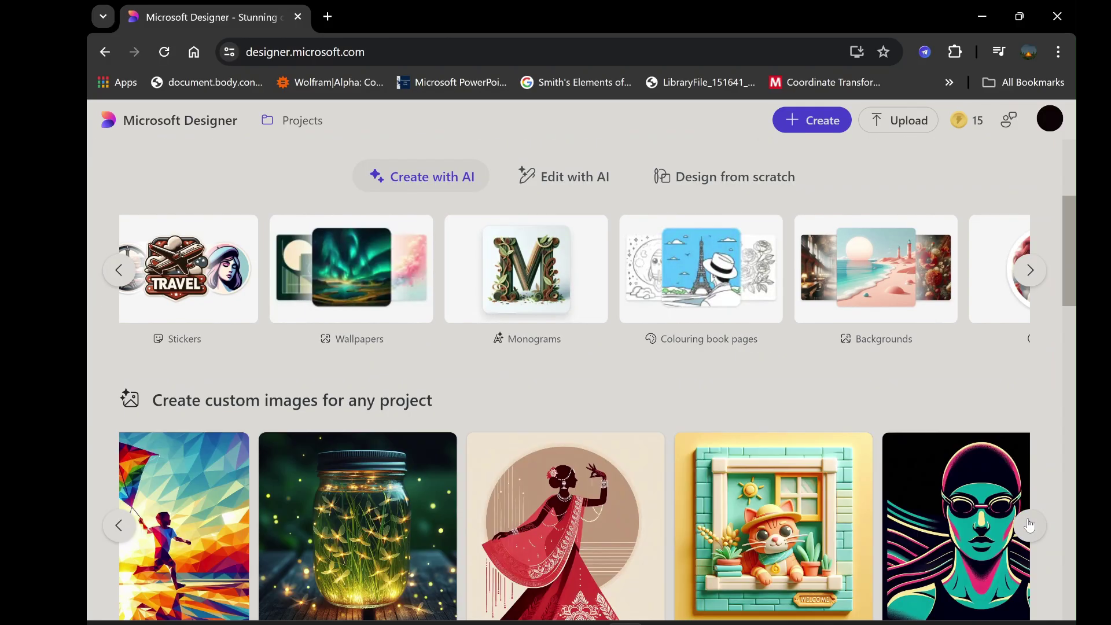
{"action": "scroll", "coordinate": [1029, 525], "scroll_direction": "down", "scroll_amount": 1}
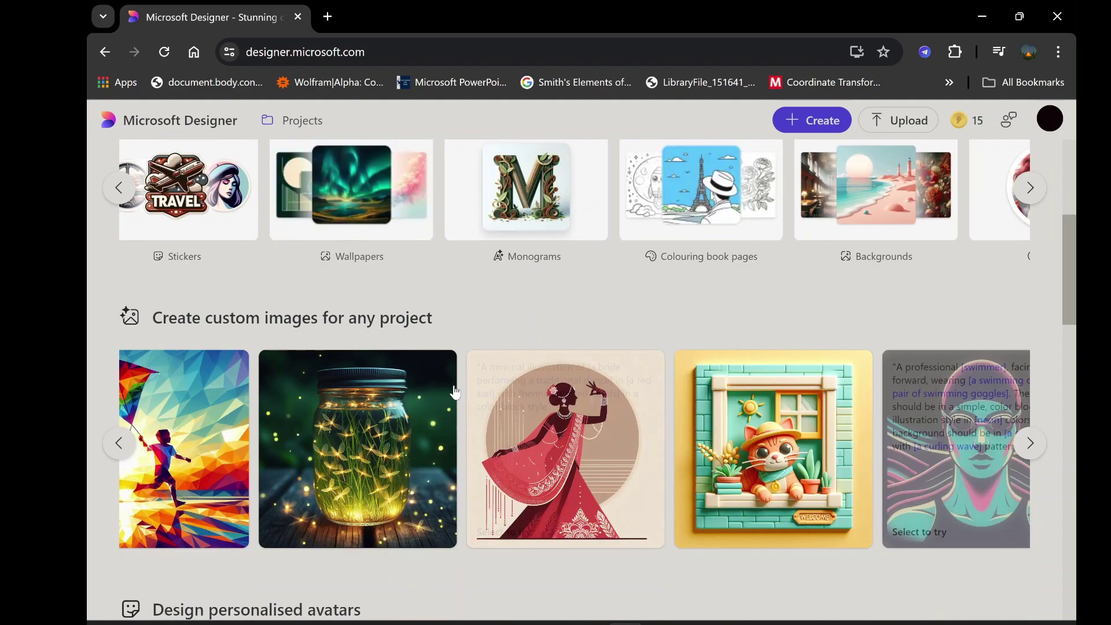
{"action": "scroll", "coordinate": [440, 393], "scroll_direction": "up", "scroll_amount": 5}
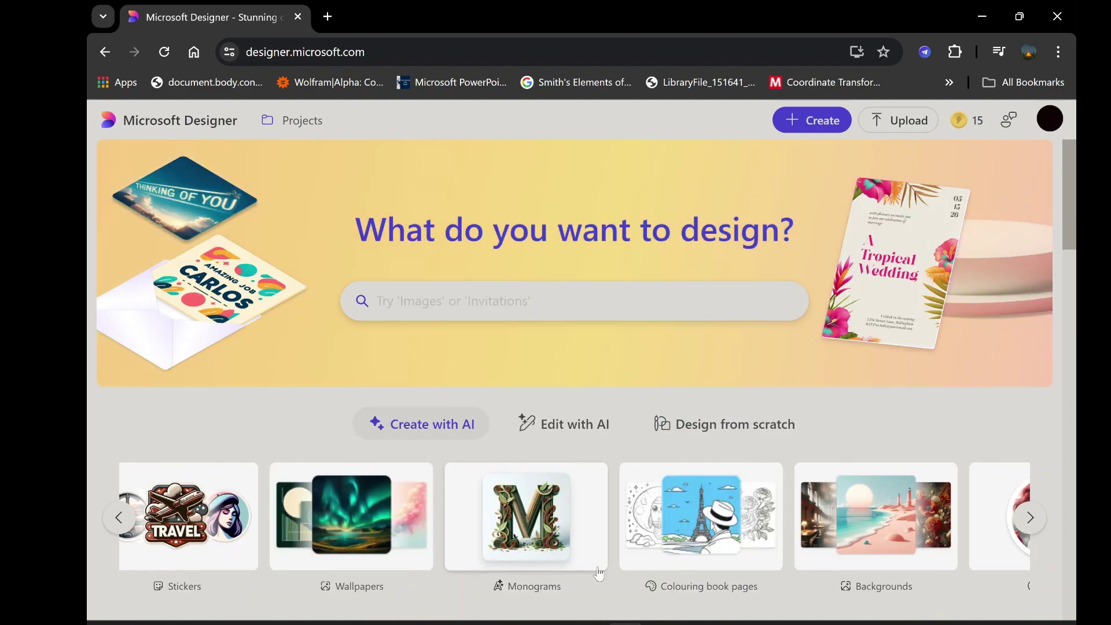
{"action": "mouse_move", "coordinate": [624, 624]}
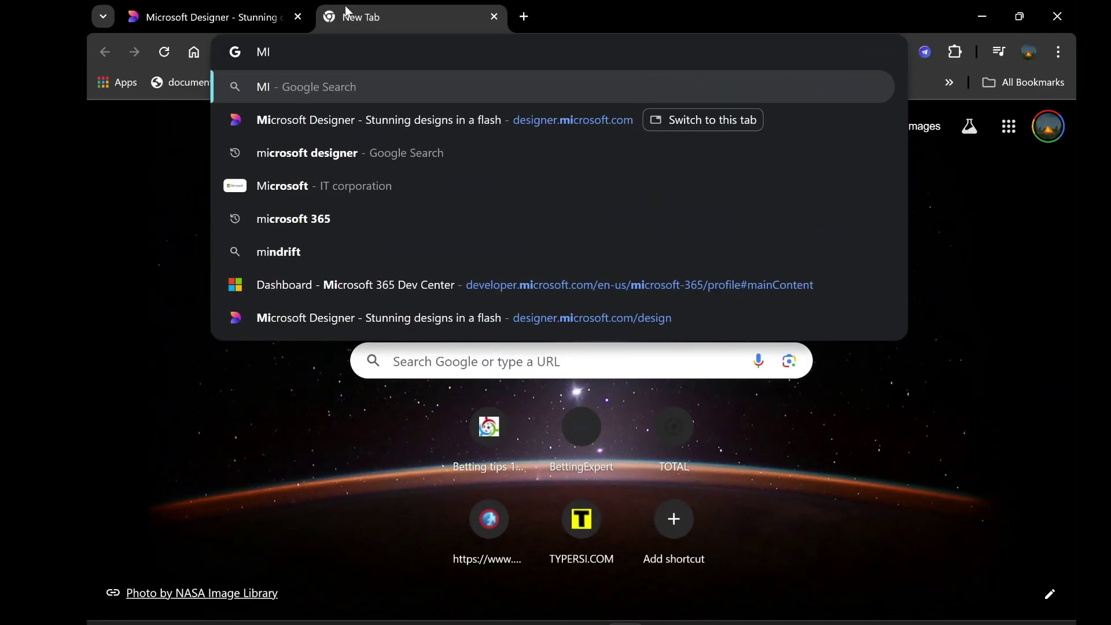
{"action": "left_click", "coordinate": [467, 117]}
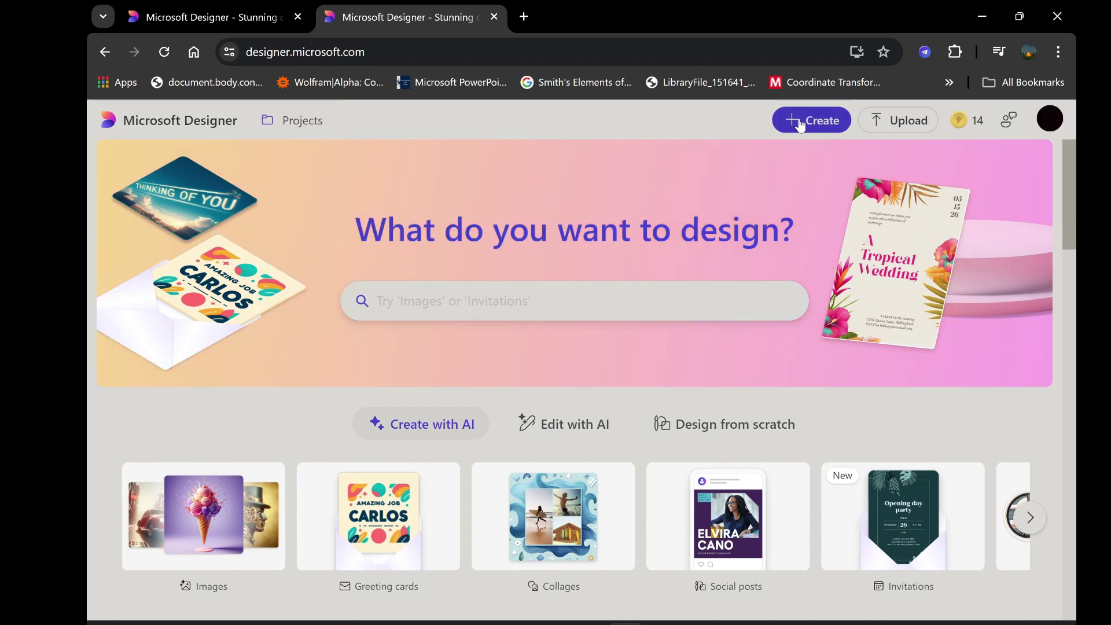
Show the Projects page, then the Create list with Avatars, Backgrounds, Collages and Frame image.
{"action": "mouse_move", "coordinate": [982, 121]}
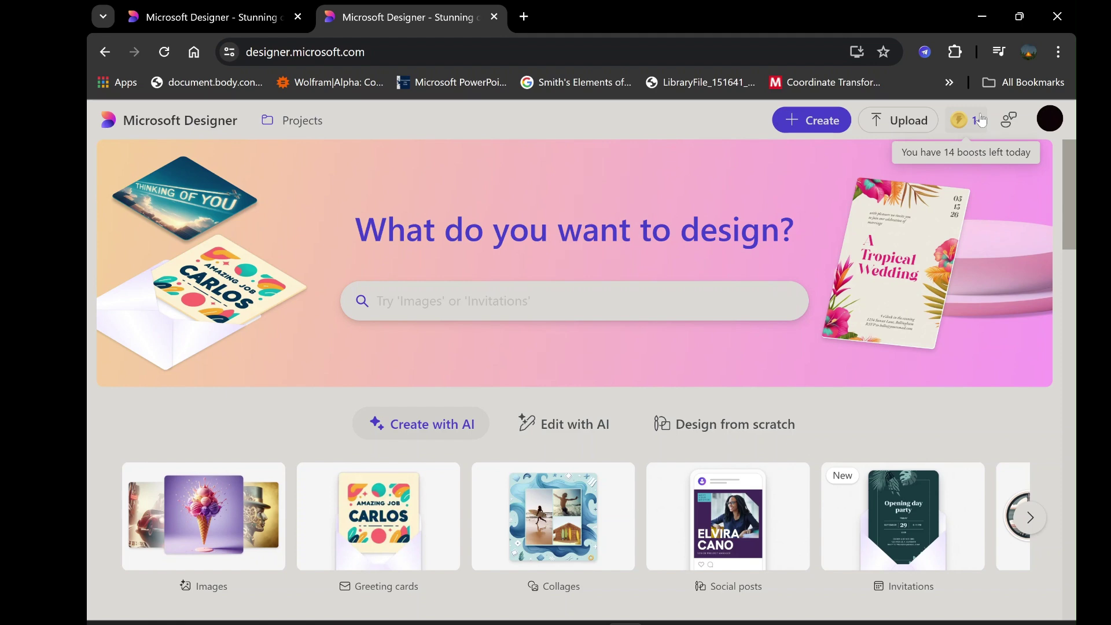
{"action": "left_click", "coordinate": [295, 121]}
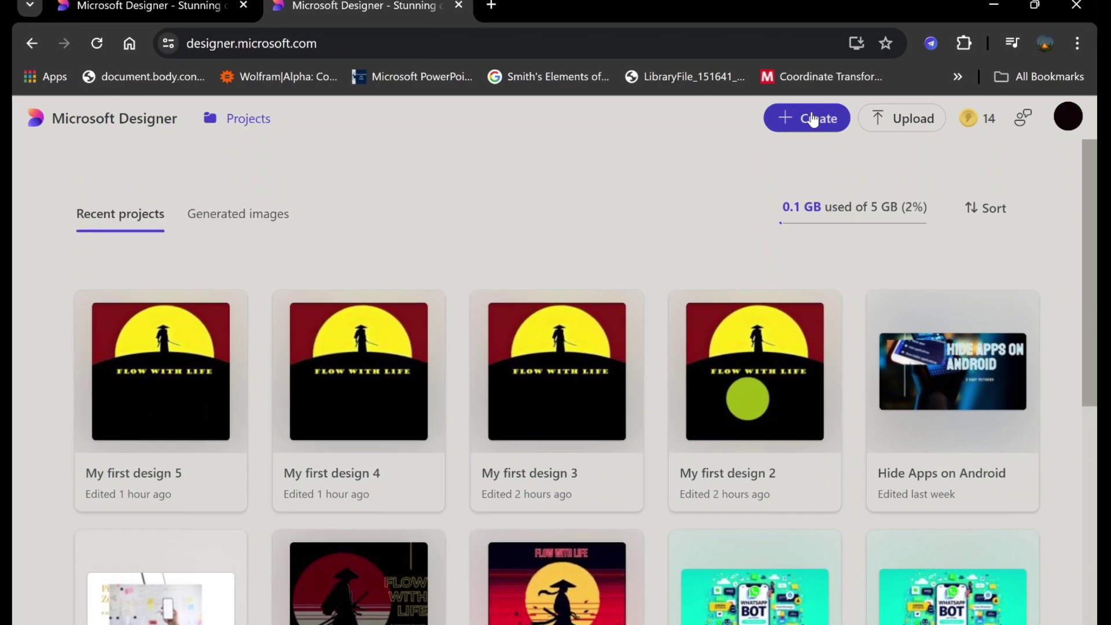
{"action": "left_click", "coordinate": [813, 119]}
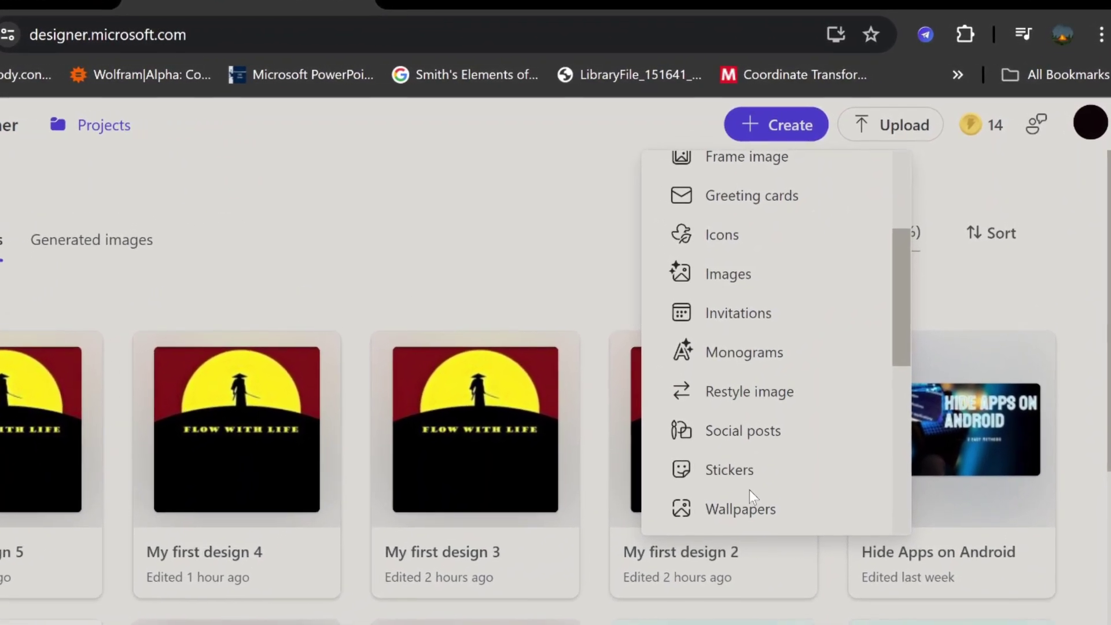
{"action": "scroll", "coordinate": [763, 382], "scroll_direction": "up", "scroll_amount": 2}
{"action": "scroll", "coordinate": [732, 394], "scroll_direction": "up", "scroll_amount": 2}
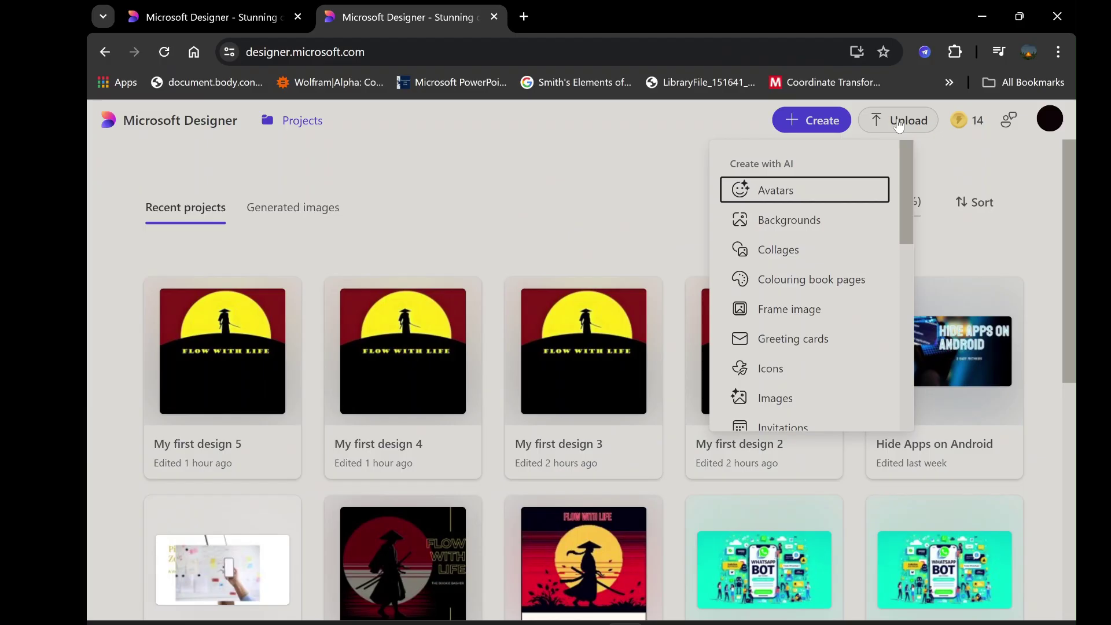
{"action": "left_click", "coordinate": [898, 125]}
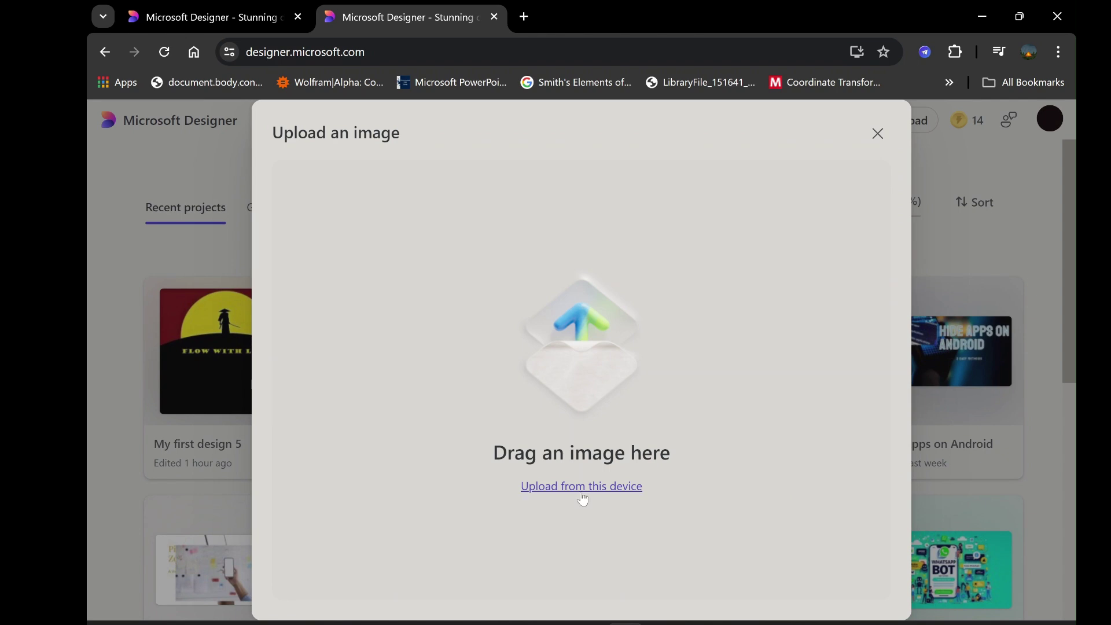
{"action": "left_click", "coordinate": [970, 127]}
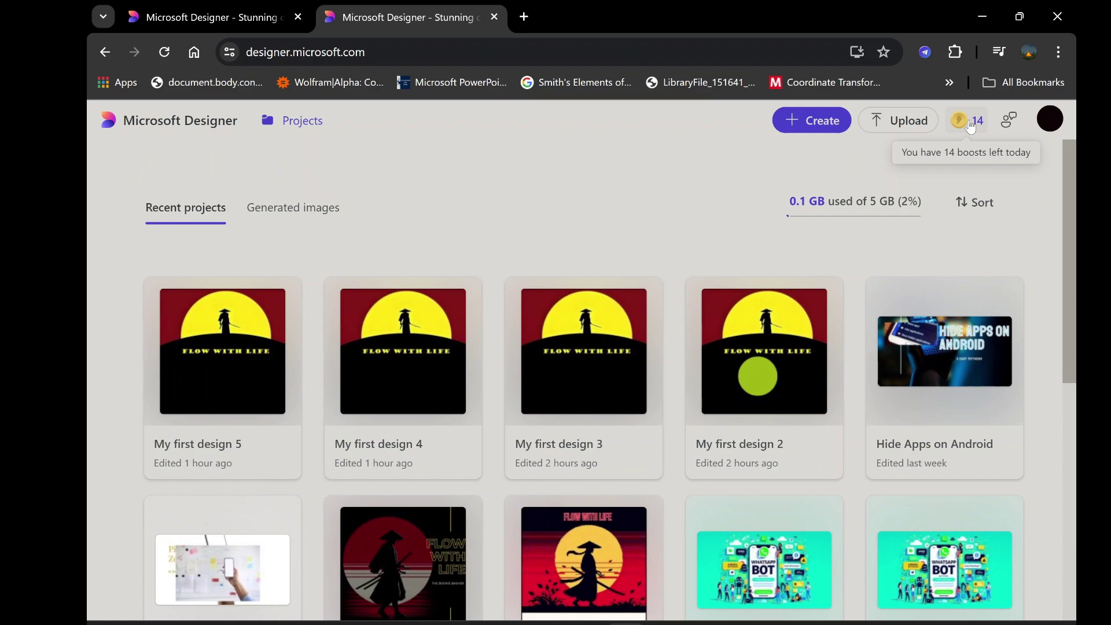
View the Copilot Pro offer for more daily boosts, then dismiss it.
{"action": "left_click", "coordinate": [970, 127]}
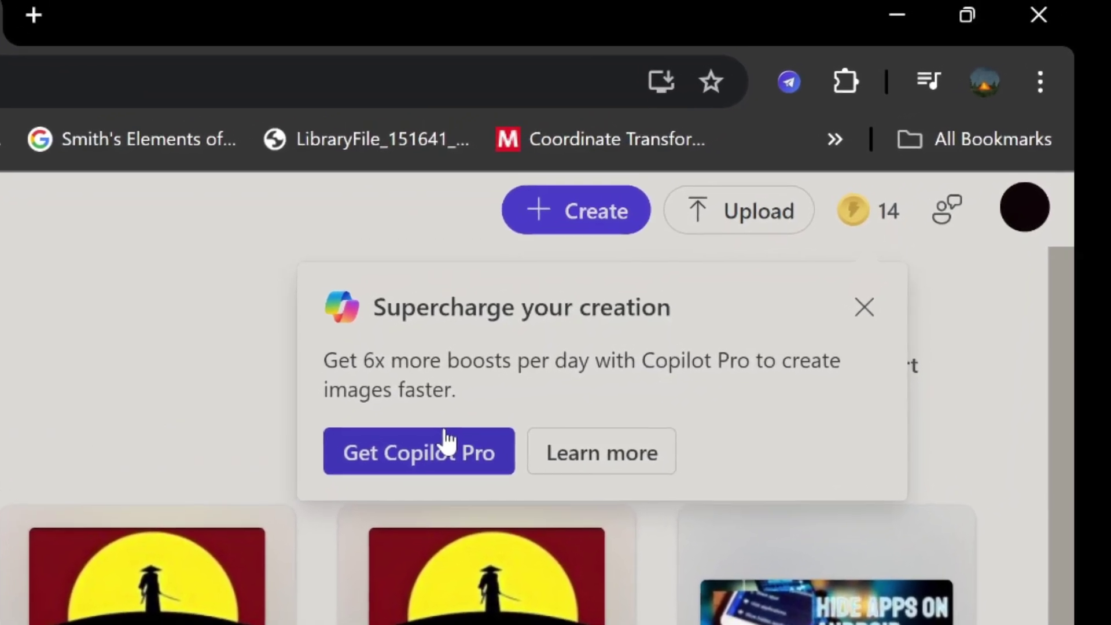
{"action": "left_click", "coordinate": [744, 218]}
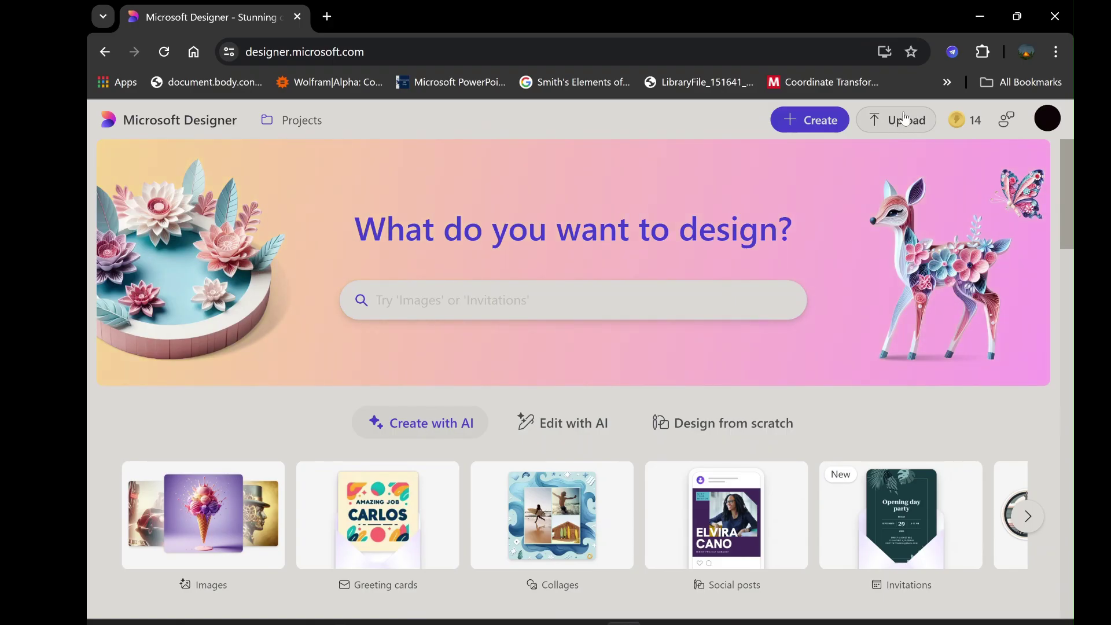
Upload the FLOW WITH LIFE samurai sunset image from Downloads as a new design.
{"action": "left_click", "coordinate": [908, 120]}
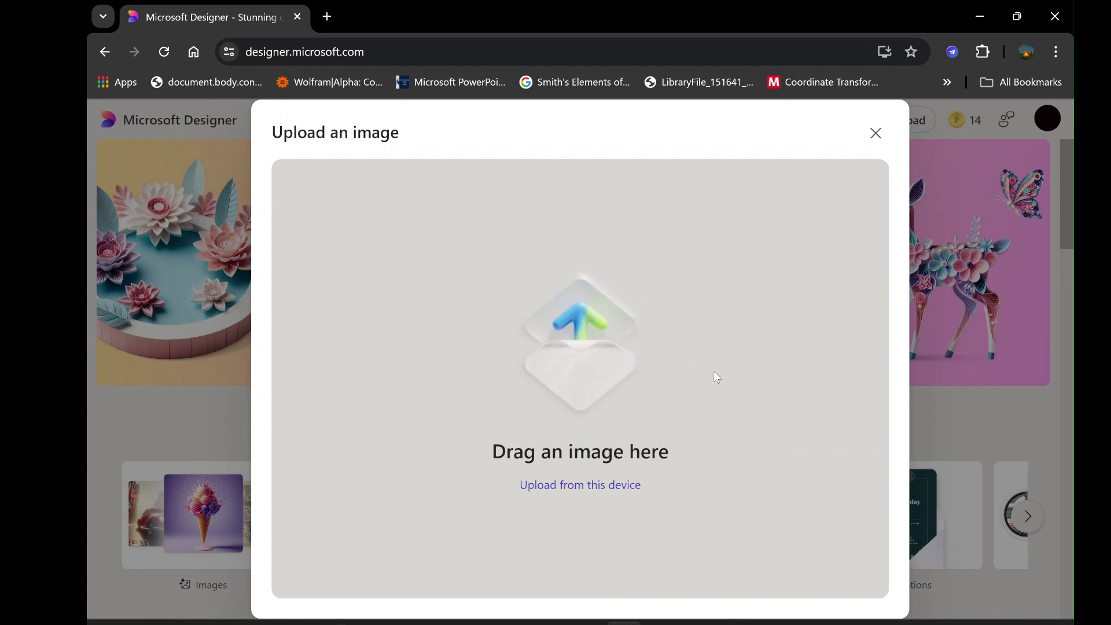
{"action": "left_click", "coordinate": [594, 486]}
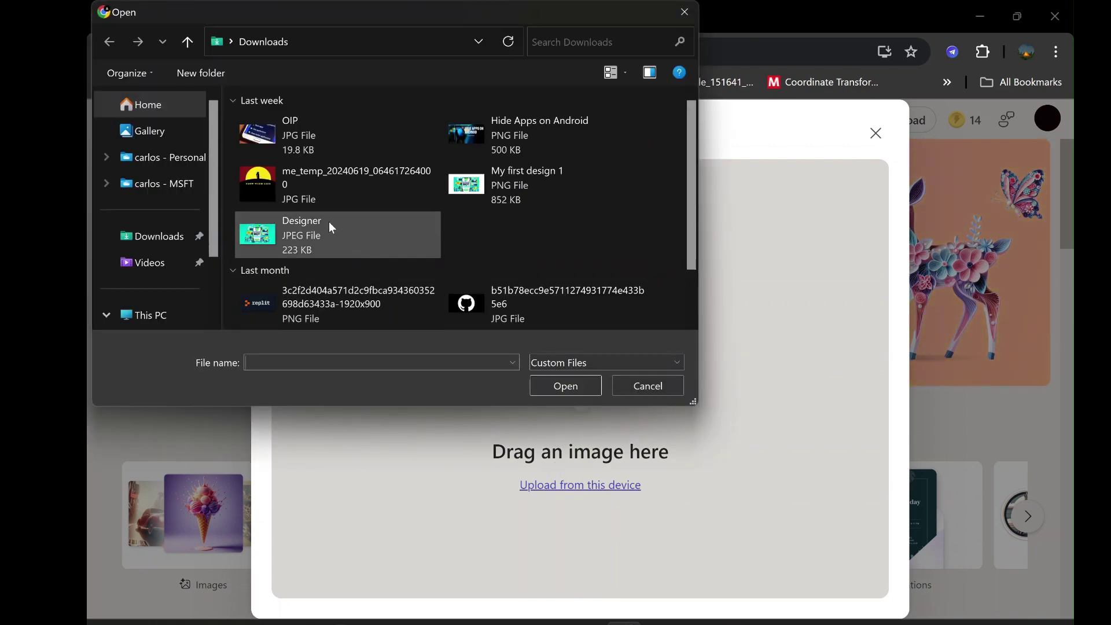
{"action": "left_click", "coordinate": [328, 197]}
{"action": "double_click", "coordinate": [329, 199]}
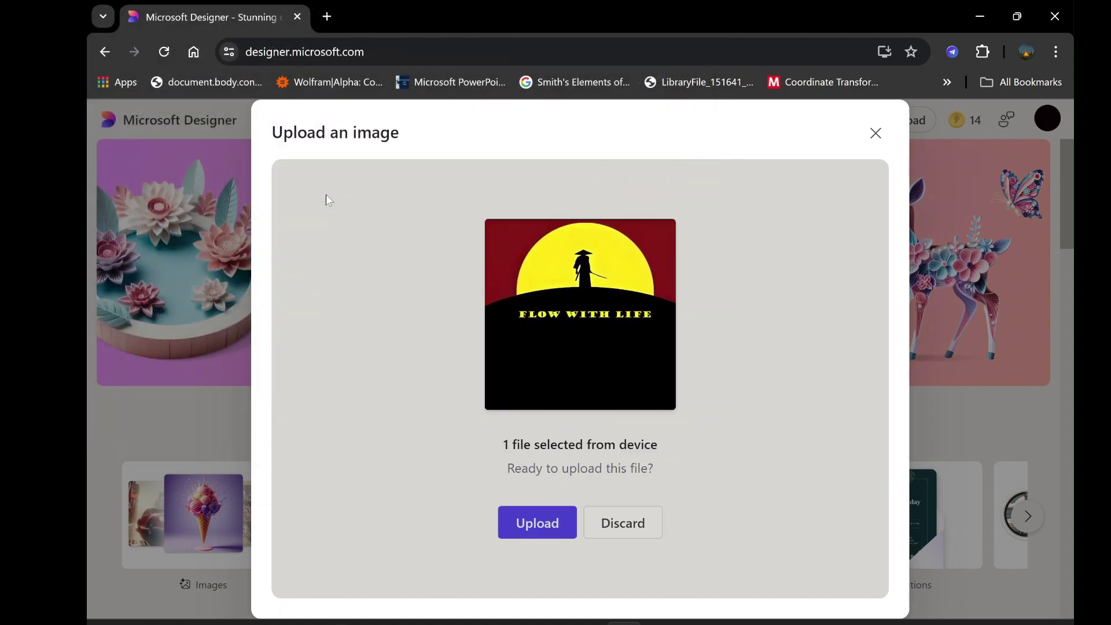
{"action": "left_click", "coordinate": [530, 527]}
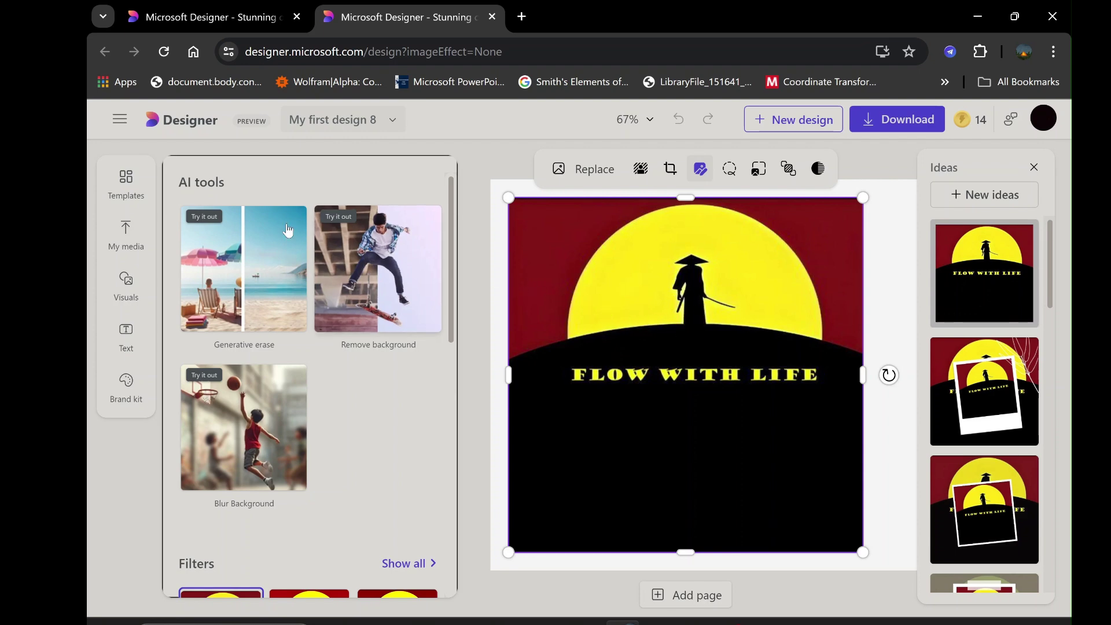
Apply the sun-arch 'HAPPY SUMMER SOLSTICE' template, select the brown hill, and show My media.
{"action": "left_click", "coordinate": [126, 196]}
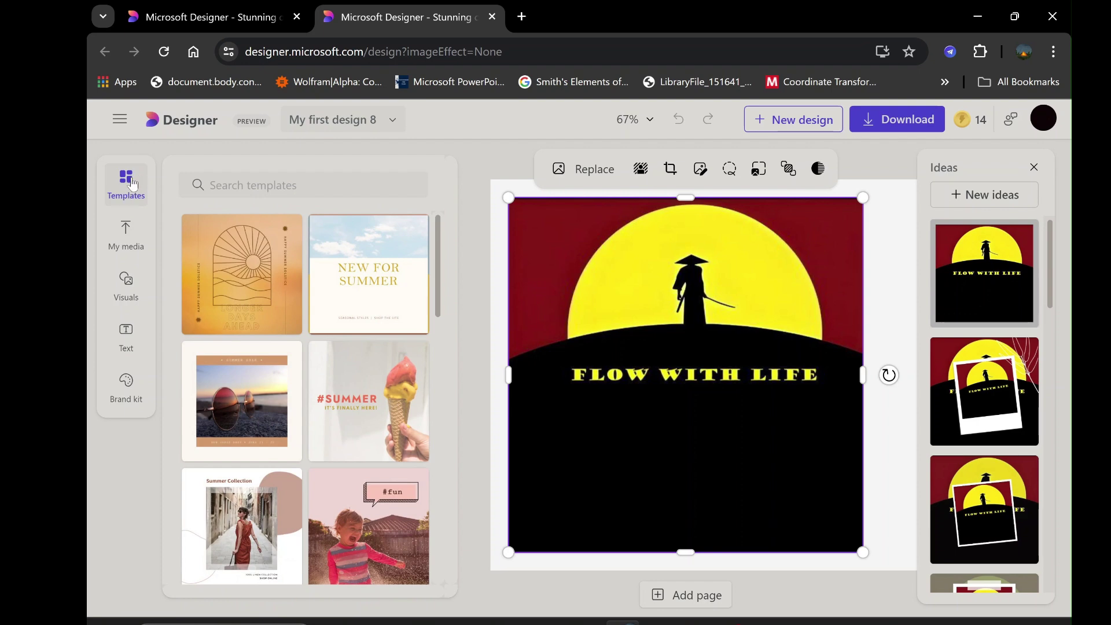
{"action": "left_click", "coordinate": [243, 290]}
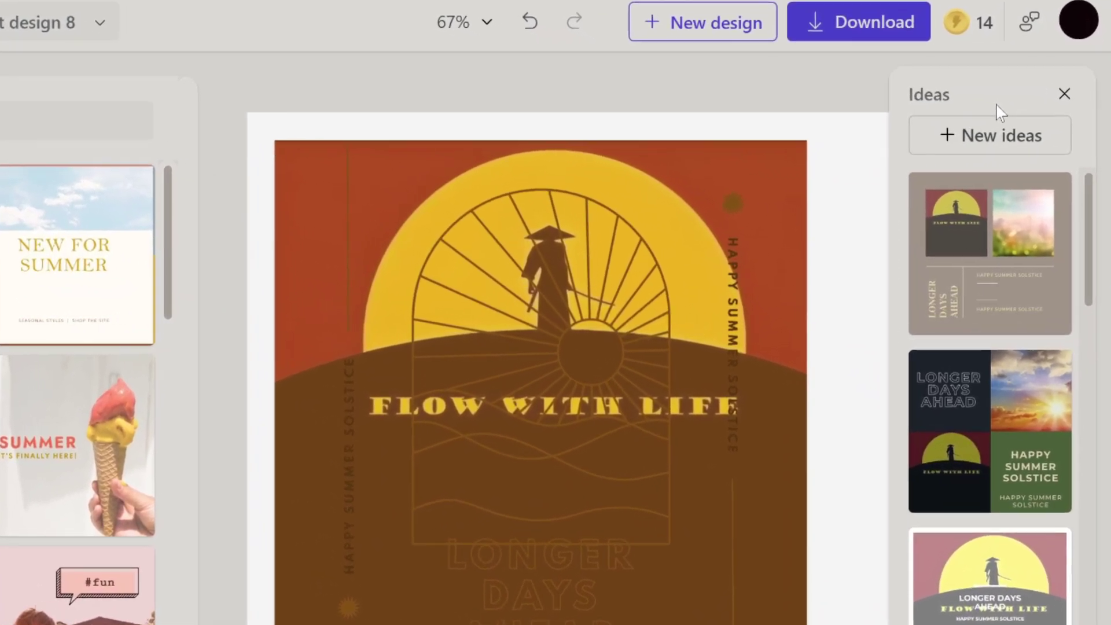
{"action": "left_click", "coordinate": [558, 349]}
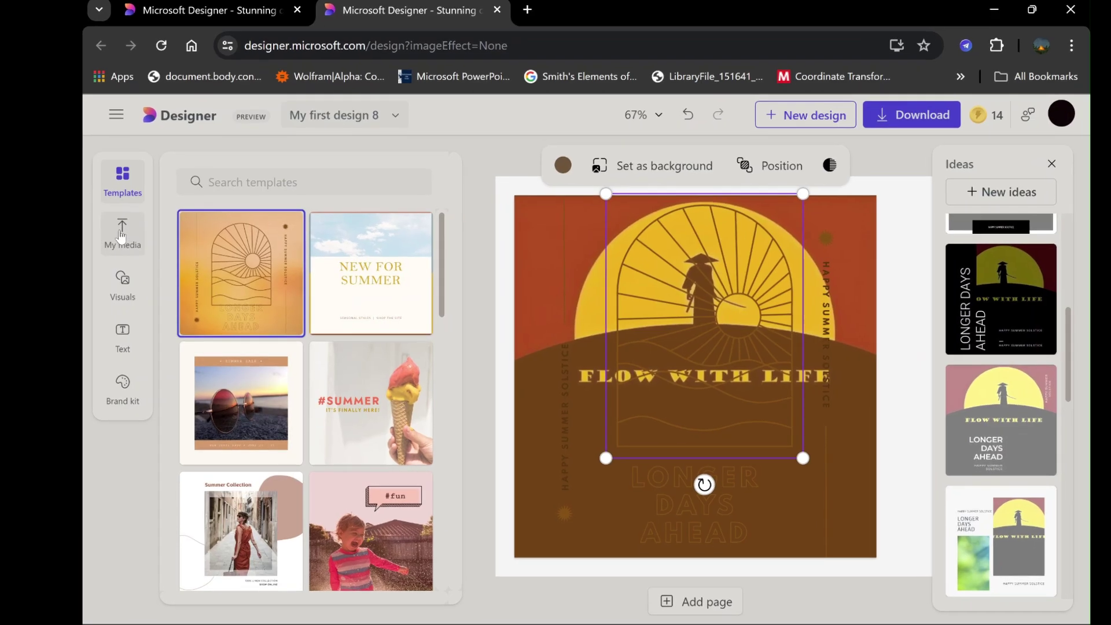
{"action": "left_click", "coordinate": [118, 230]}
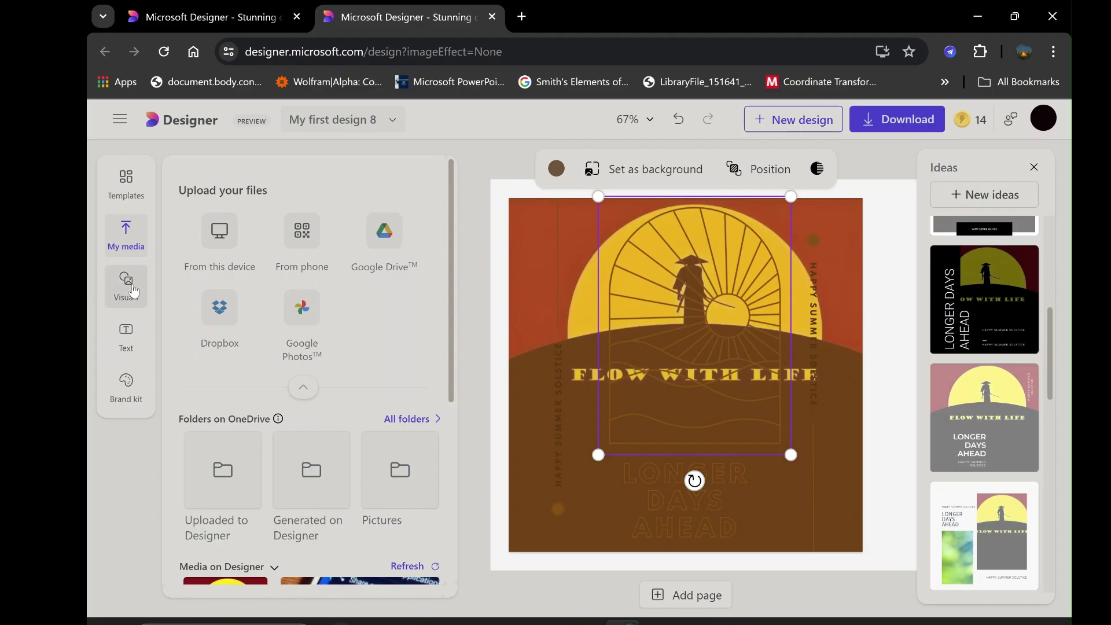
Browse Visuals and Text presets, then Brand kit styles like Georgia, Bodoni MT and Montserrat.
{"action": "left_click", "coordinate": [122, 279]}
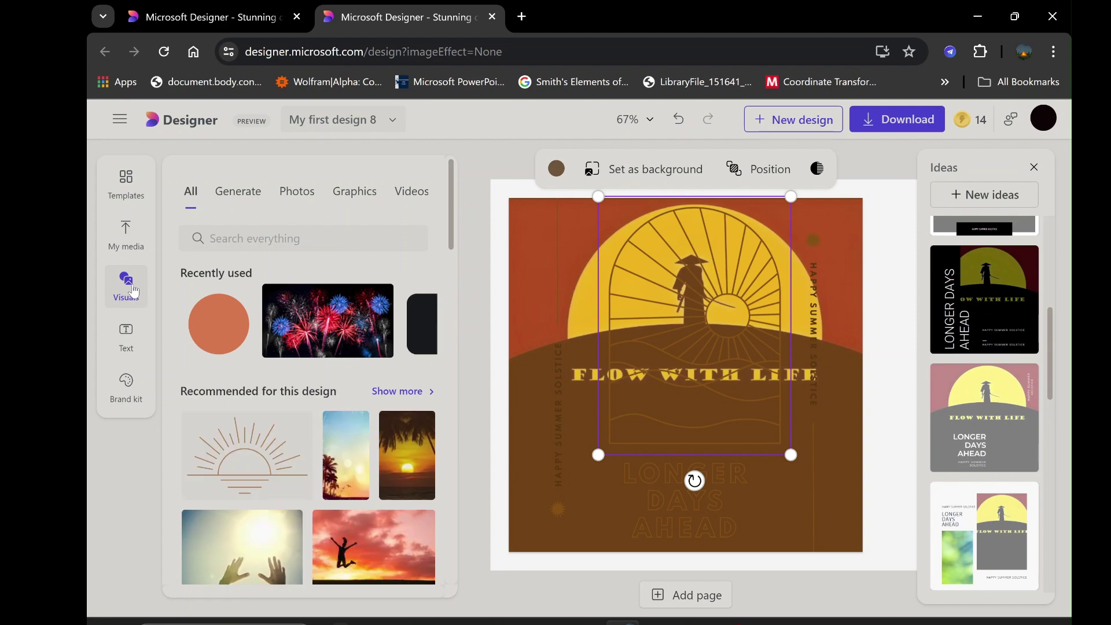
{"action": "left_click", "coordinate": [127, 327]}
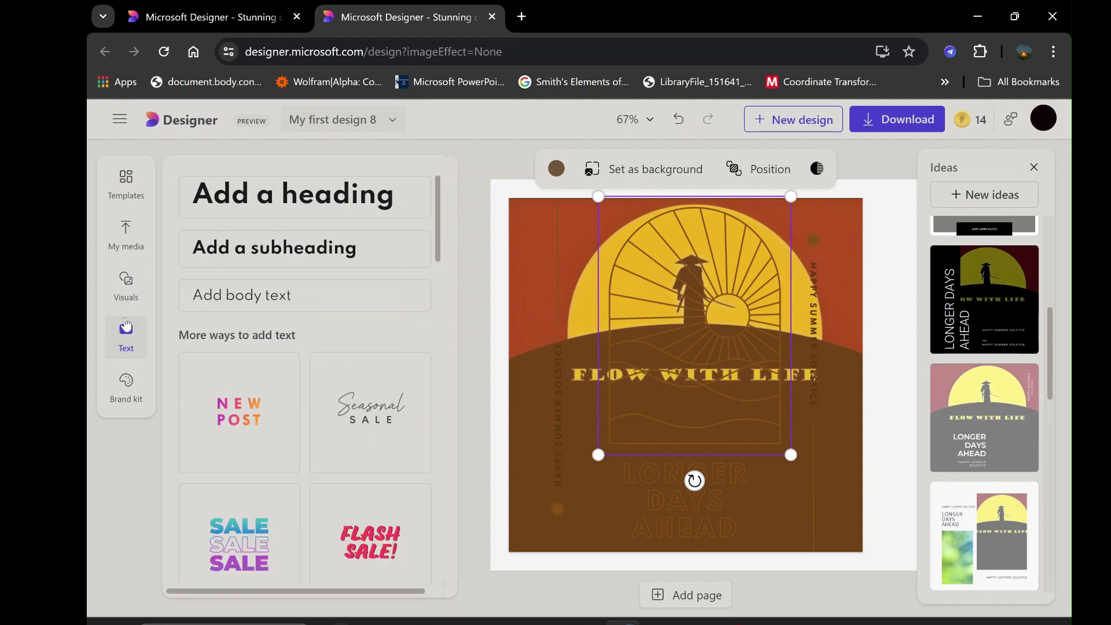
{"action": "left_click", "coordinate": [127, 282]}
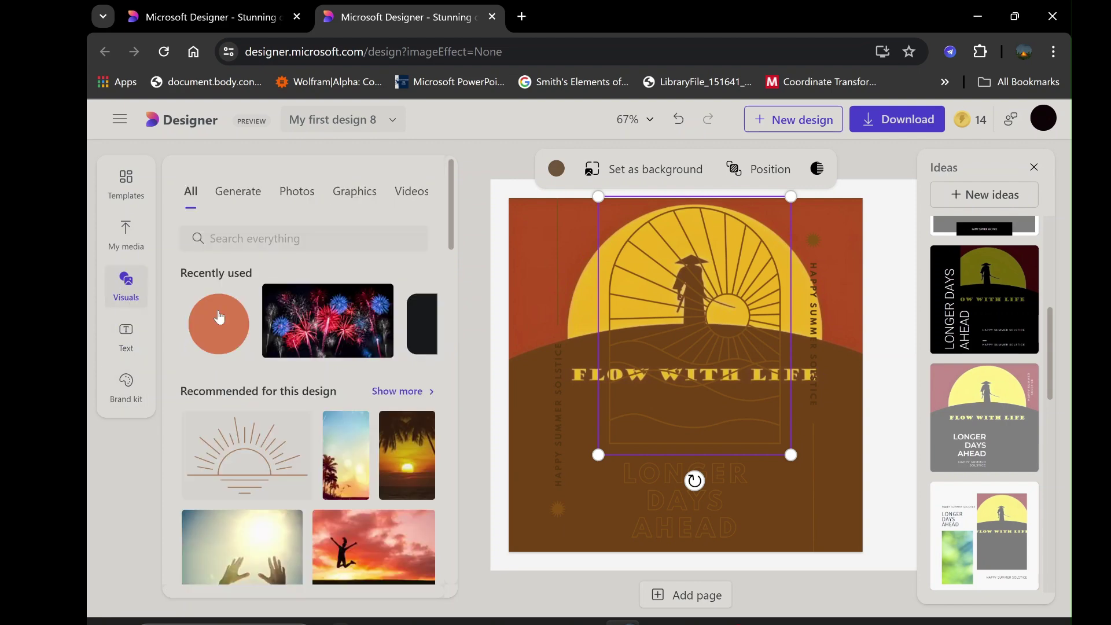
{"action": "scroll", "coordinate": [349, 322], "scroll_direction": "down", "scroll_amount": 3}
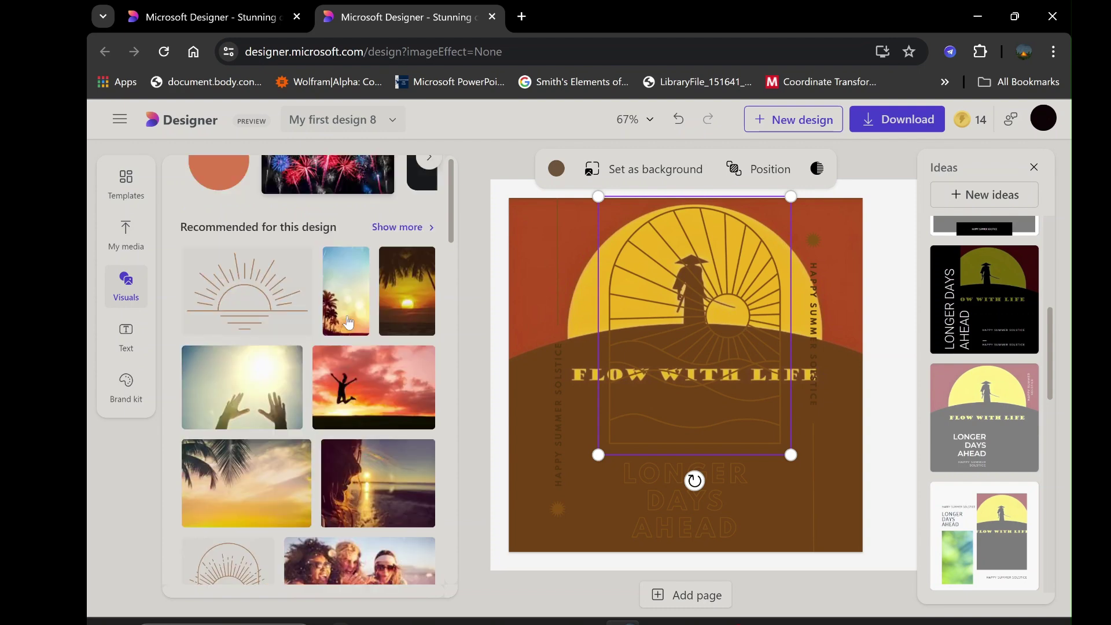
{"action": "scroll", "coordinate": [349, 322], "scroll_direction": "up", "scroll_amount": 3}
{"action": "left_click", "coordinate": [133, 331]}
{"action": "scroll", "coordinate": [319, 354], "scroll_direction": "down", "scroll_amount": 1}
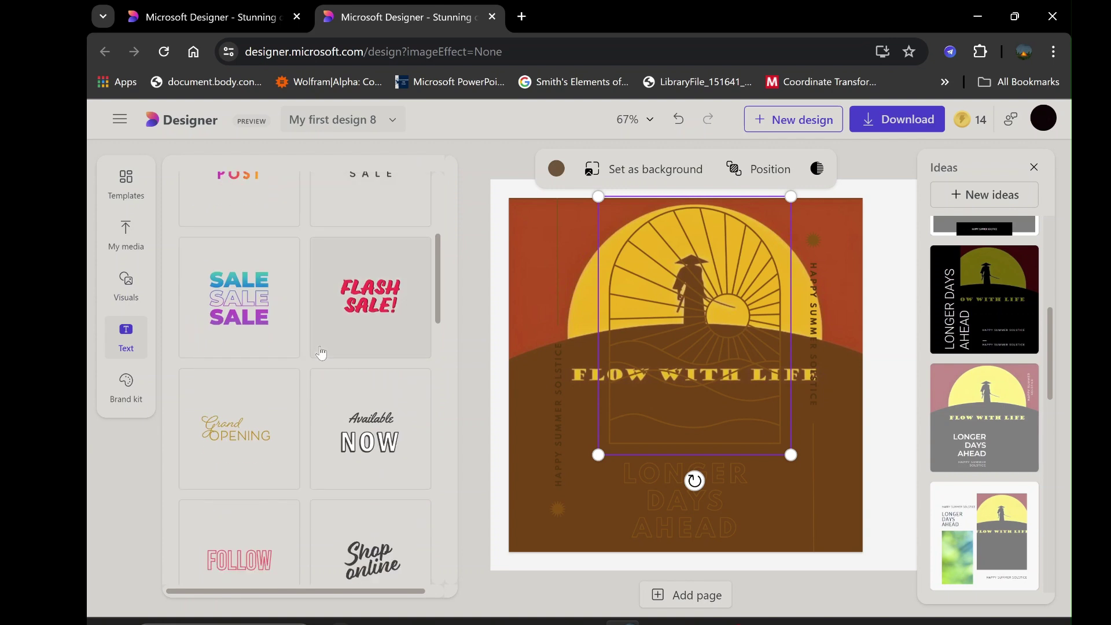
{"action": "left_click", "coordinate": [125, 385]}
{"action": "scroll", "coordinate": [245, 403], "scroll_direction": "down", "scroll_amount": 3}
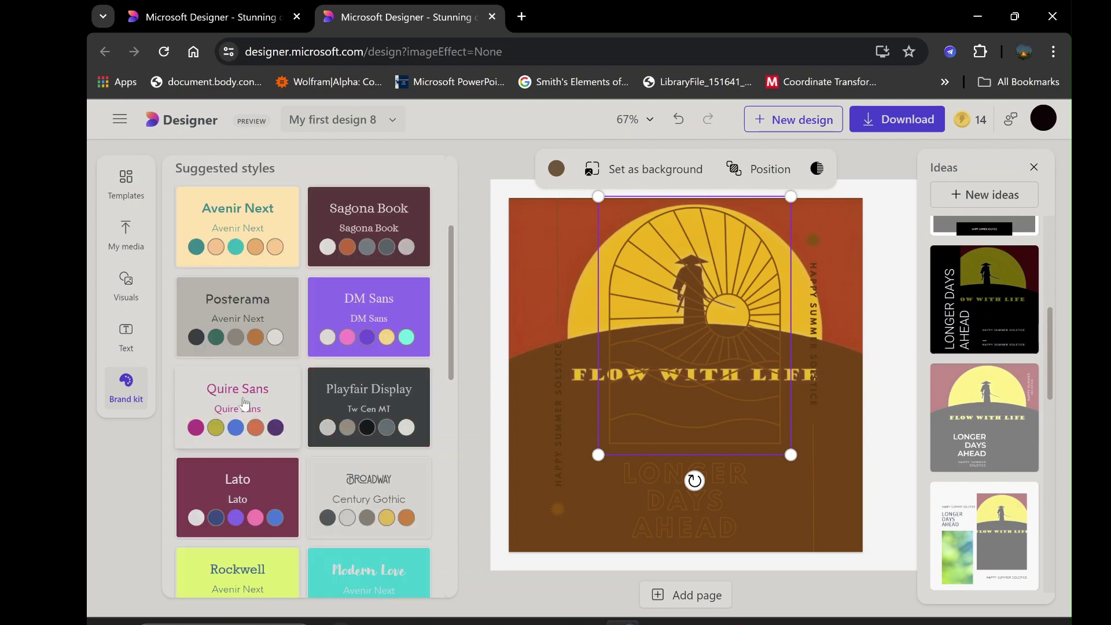
{"action": "scroll", "coordinate": [246, 403], "scroll_direction": "down", "scroll_amount": 4}
{"action": "scroll", "coordinate": [245, 403], "scroll_direction": "down", "scroll_amount": 3}
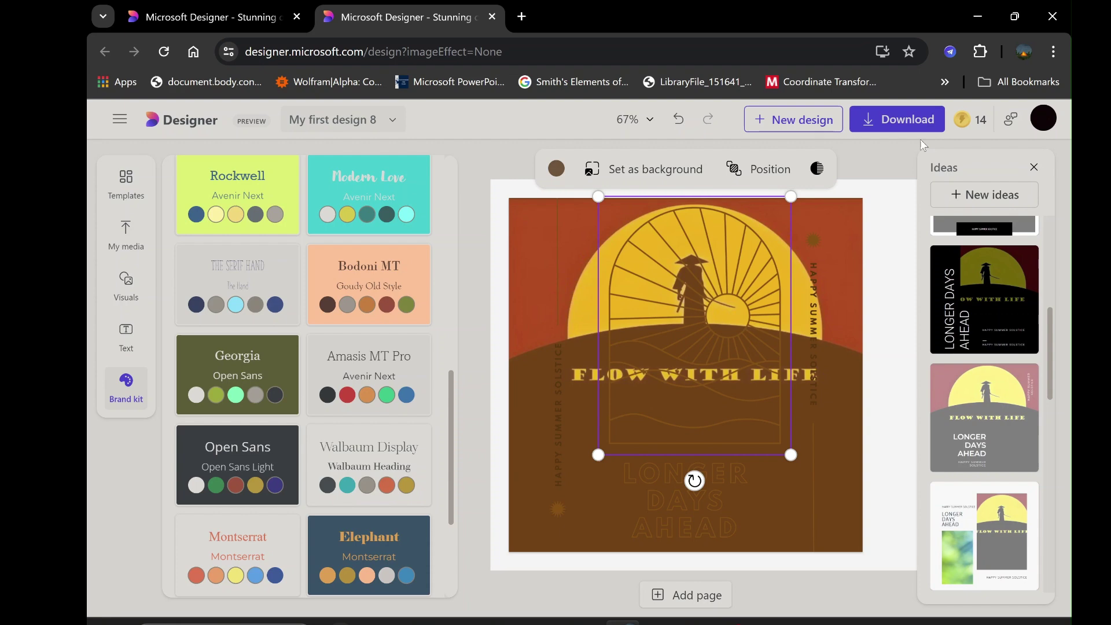
Check the available file types, then download the design as 'My first design 8.png'.
{"action": "left_click", "coordinate": [904, 124]}
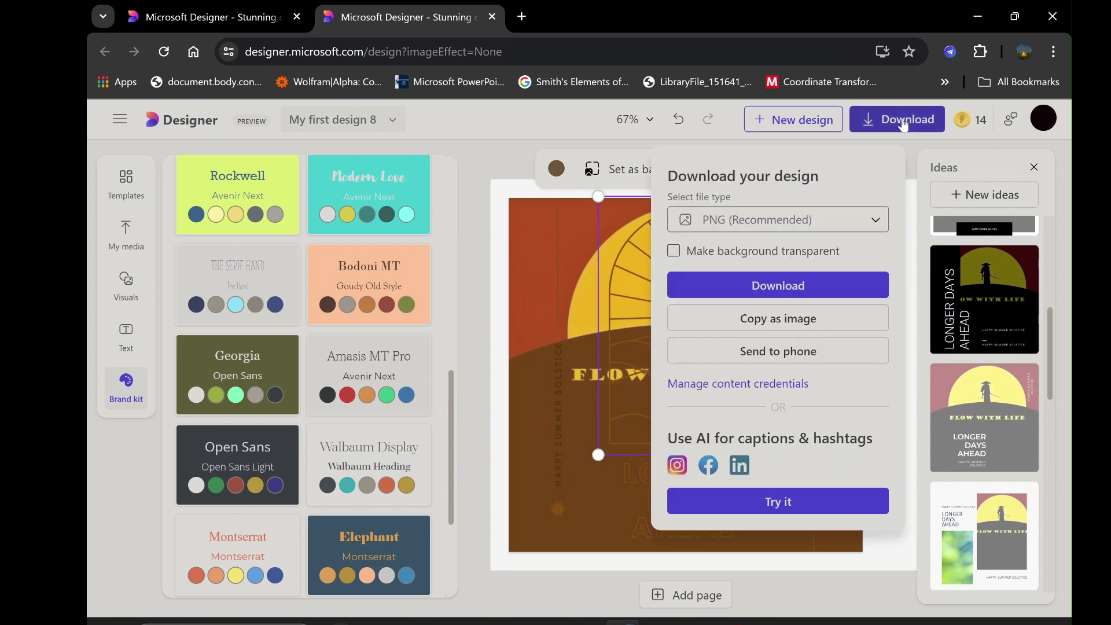
{"action": "left_click", "coordinate": [750, 223]}
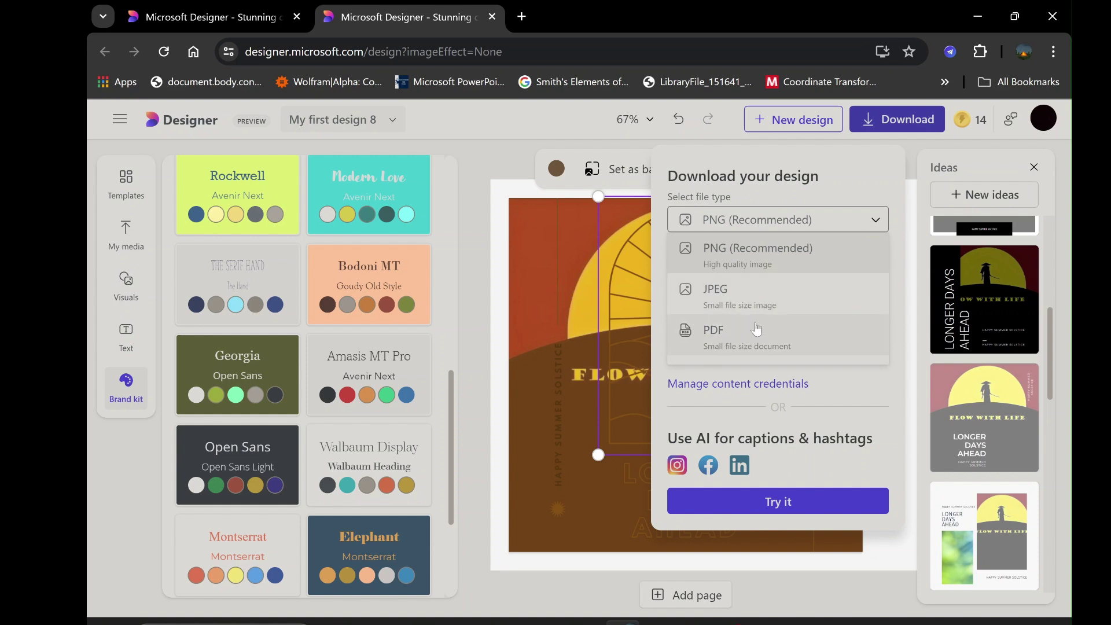
{"action": "left_click", "coordinate": [883, 125]}
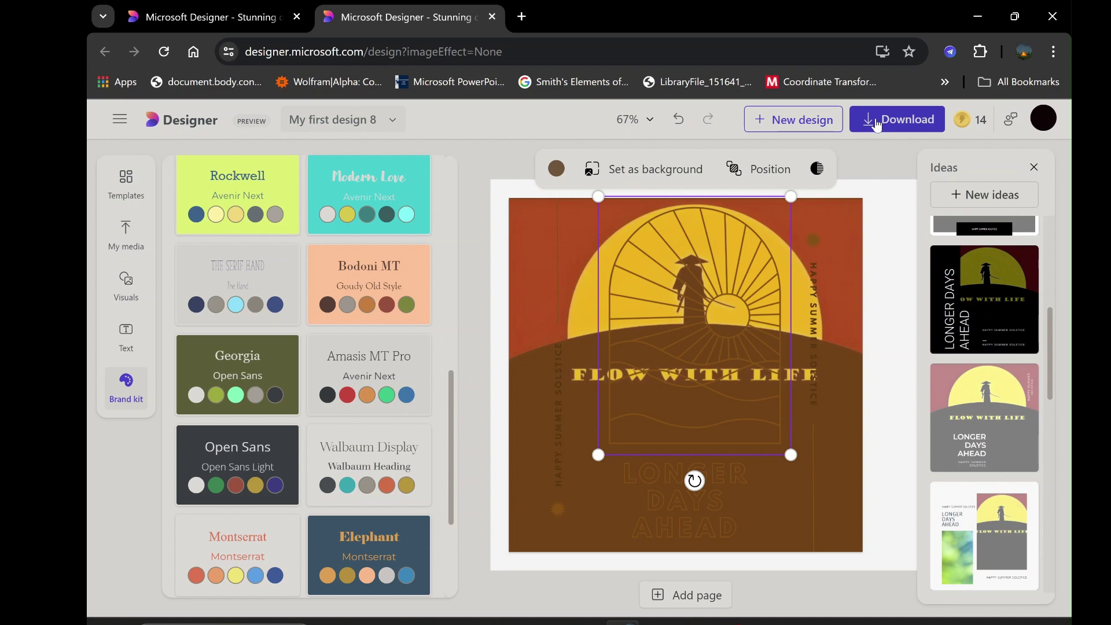
{"action": "left_click", "coordinate": [875, 126]}
{"action": "left_click", "coordinate": [868, 287]}
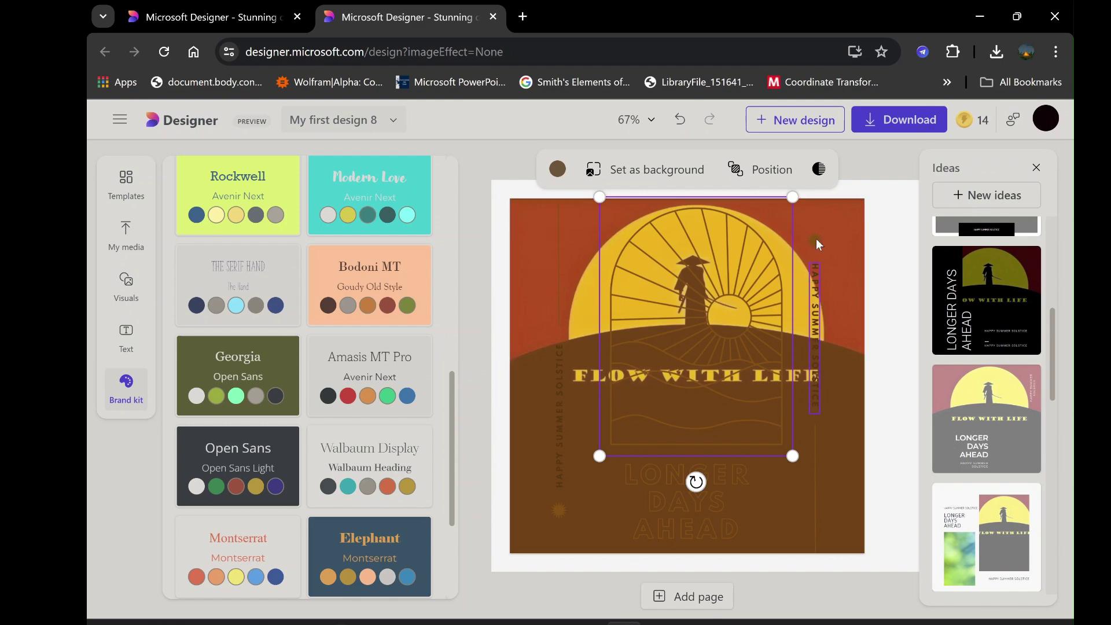
Start a new design with the saved thumbnail prompt, prefixed by 'dimensions 1280 by 720'.
{"action": "left_click", "coordinate": [792, 124]}
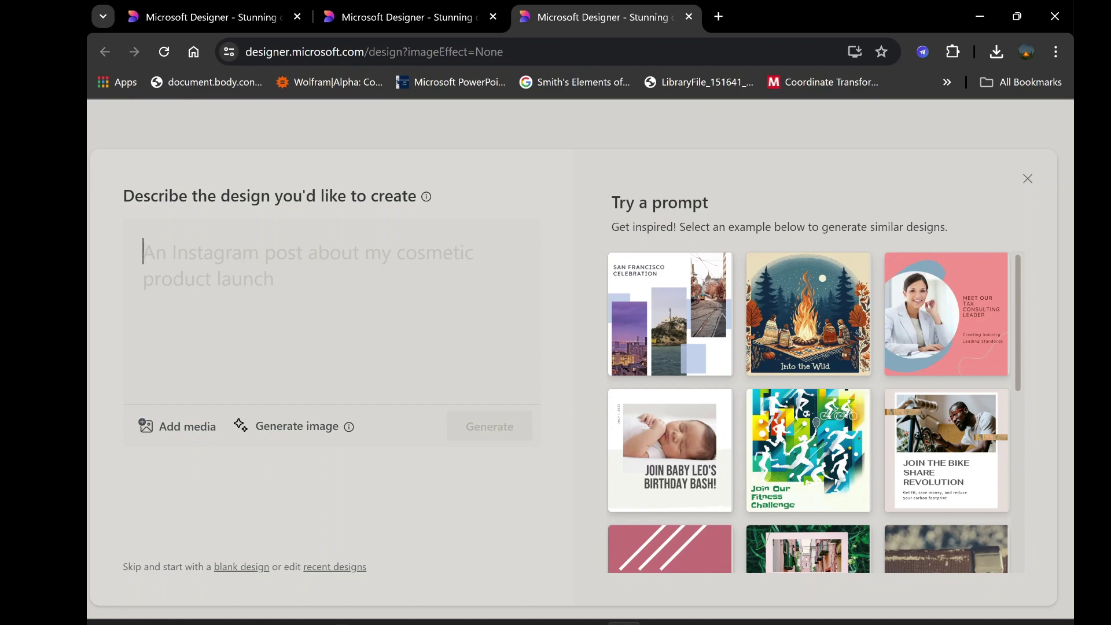
{"action": "key", "text": "super+v"}
{"action": "key", "text": "Return"}
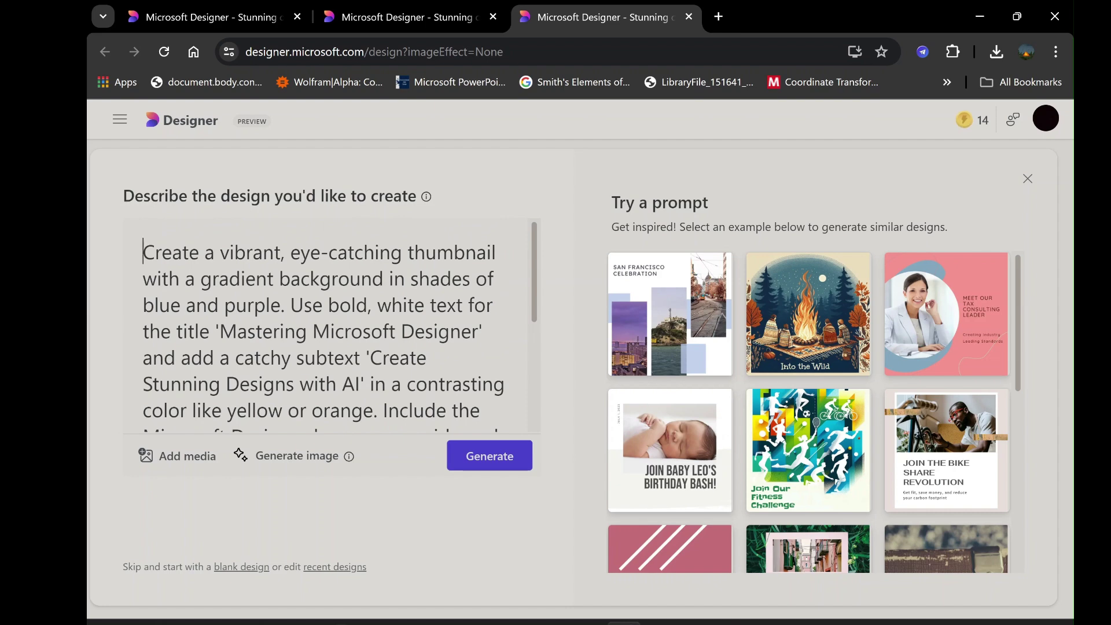
{"action": "type", "text": "dimensio"}
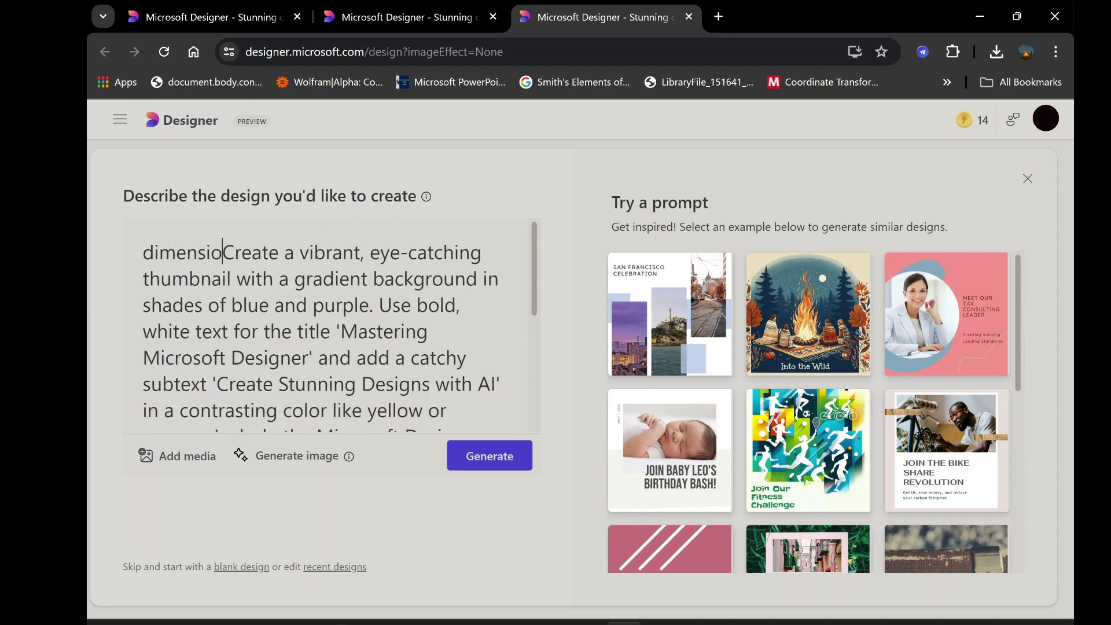
{"action": "type", "text": "ns "}
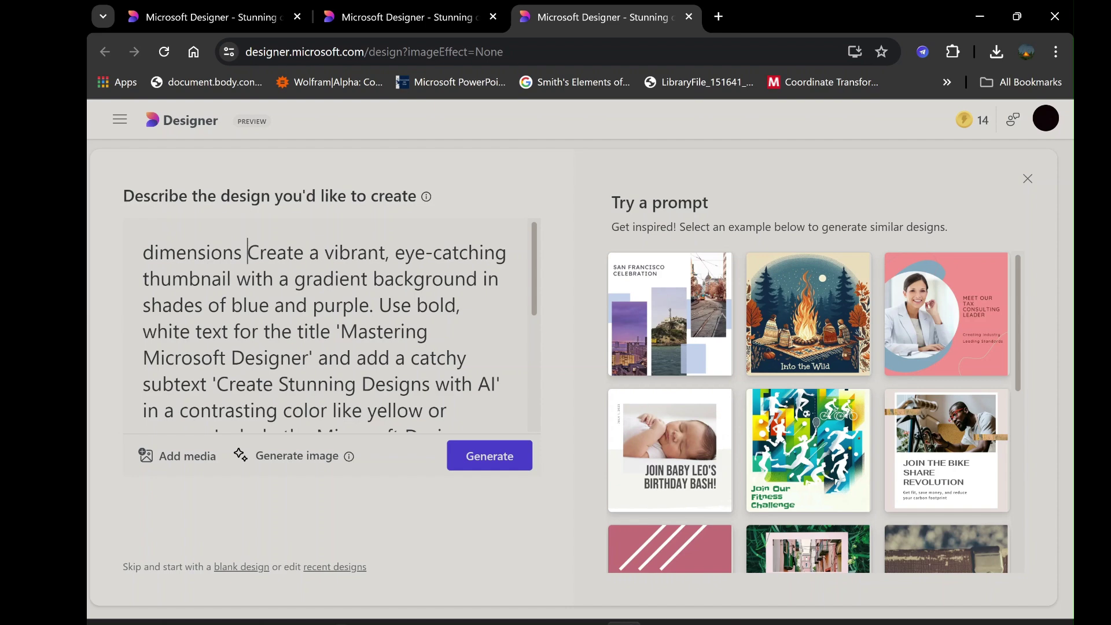
{"action": "type", "text": "1280 b"}
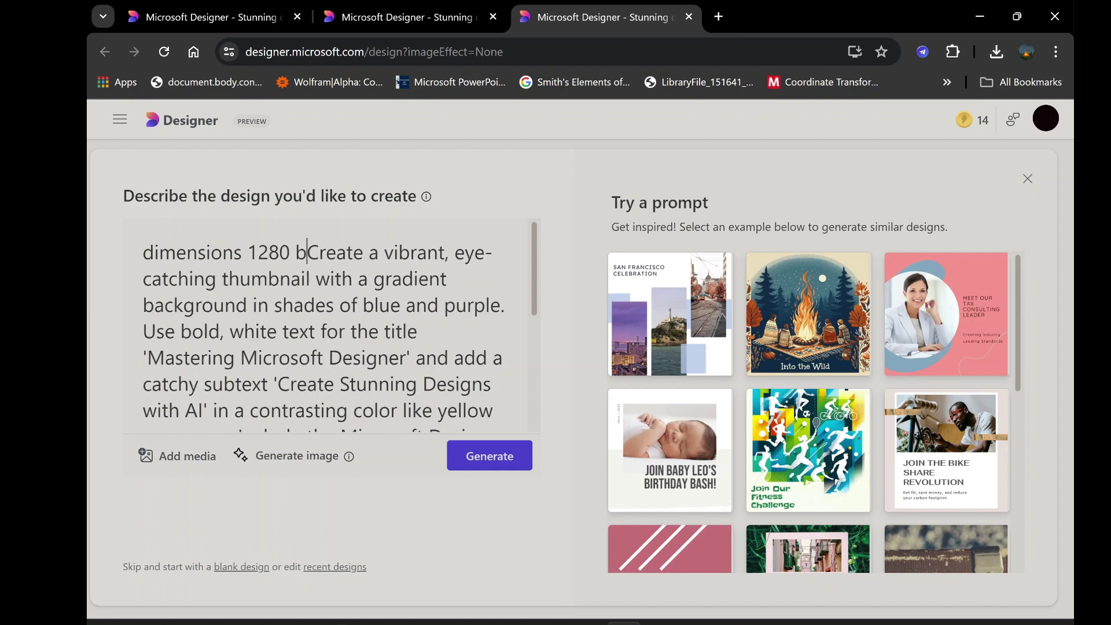
{"action": "type", "text": "y 720"}
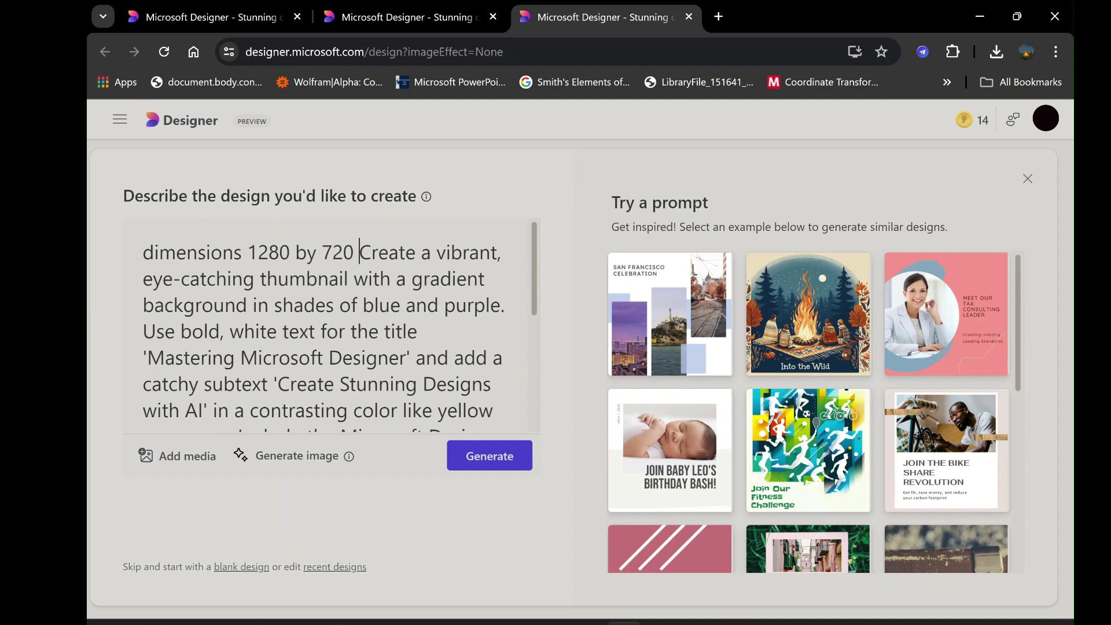
Generate thumbnails and customise the white paintbrush 'MASTERING MICROSOFT DESIGNER' design.
{"action": "left_click", "coordinate": [477, 459]}
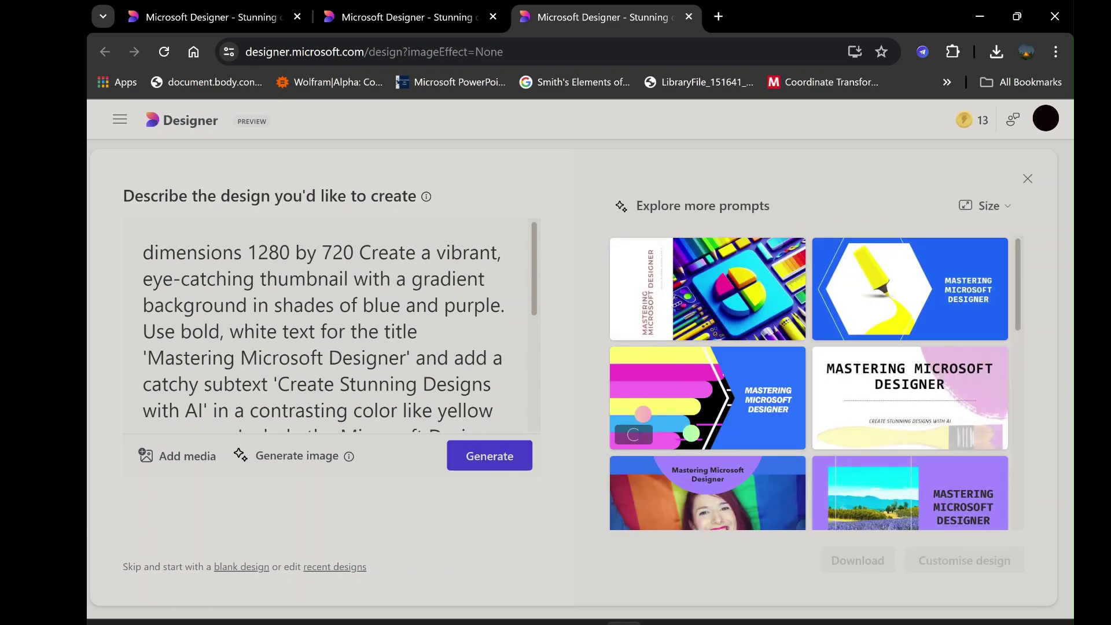
{"action": "scroll", "coordinate": [872, 355], "scroll_direction": "down", "scroll_amount": 5}
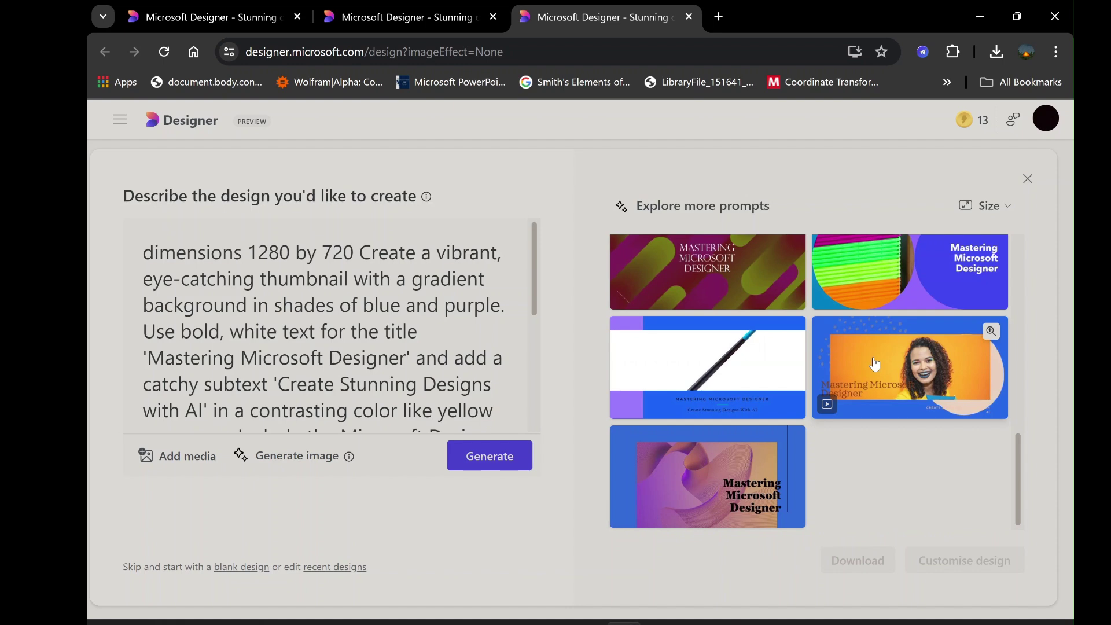
{"action": "scroll", "coordinate": [883, 386], "scroll_direction": "up", "scroll_amount": 5}
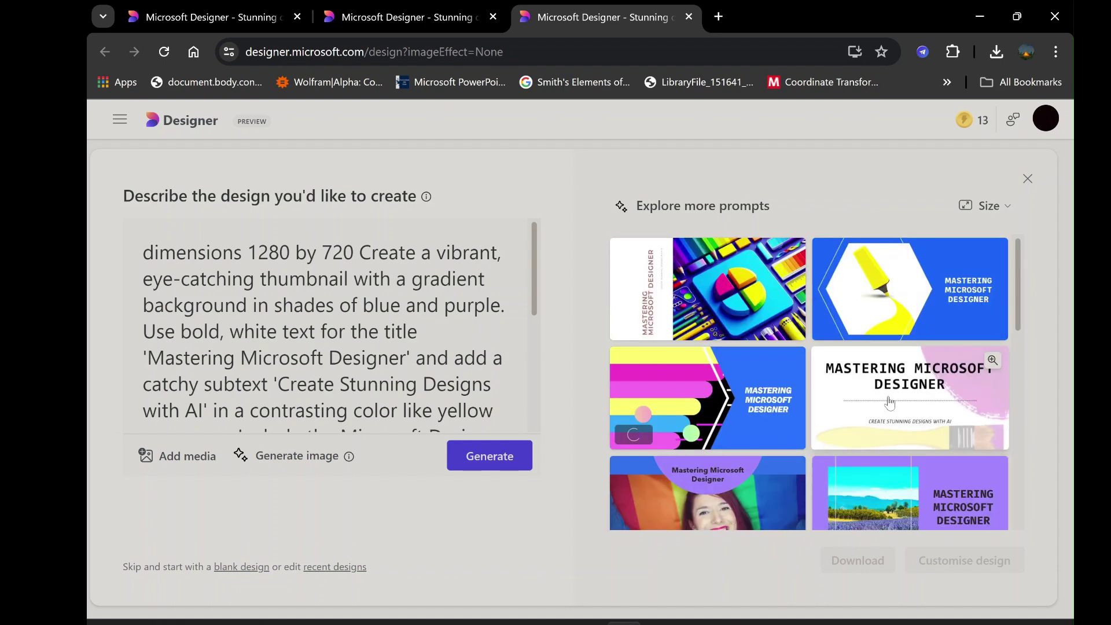
{"action": "scroll", "coordinate": [889, 403], "scroll_direction": "down", "scroll_amount": 5}
{"action": "scroll", "coordinate": [896, 399], "scroll_direction": "up", "scroll_amount": 5}
{"action": "left_click", "coordinate": [901, 400]}
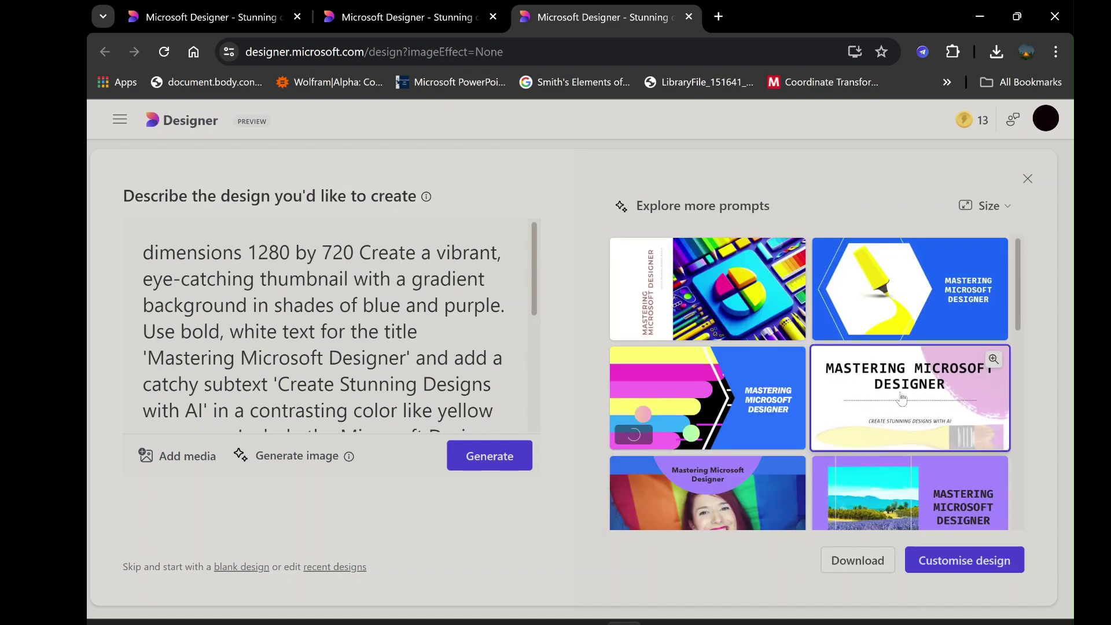
{"action": "left_click", "coordinate": [940, 568]}
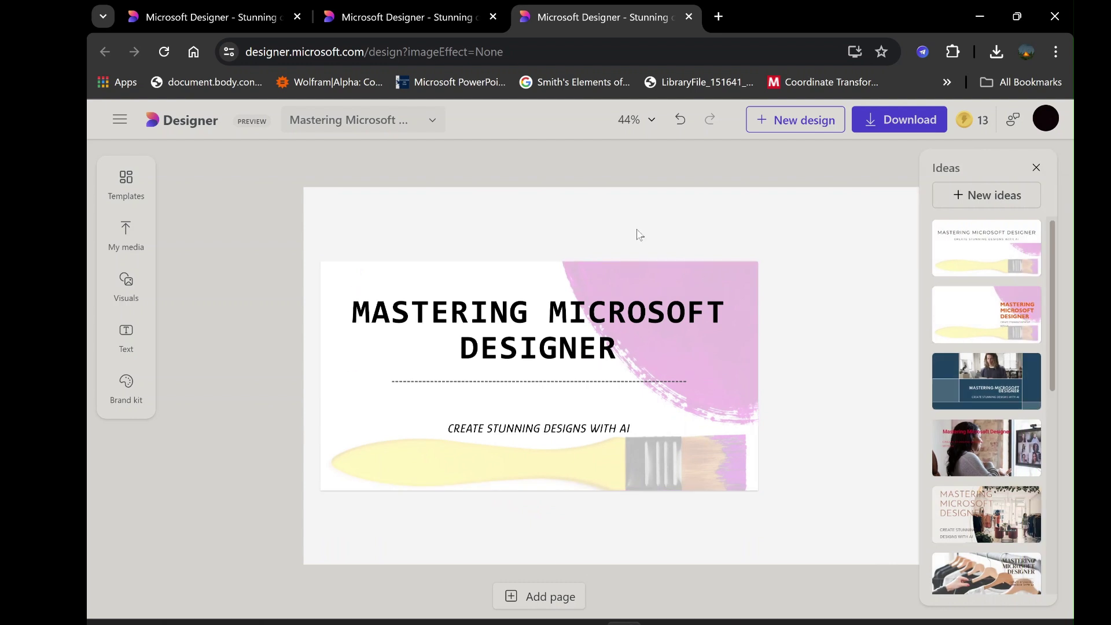
Paste the Microsoft Designer logo under the title and resize it to about 387×197.
{"action": "left_click", "coordinate": [716, 279]}
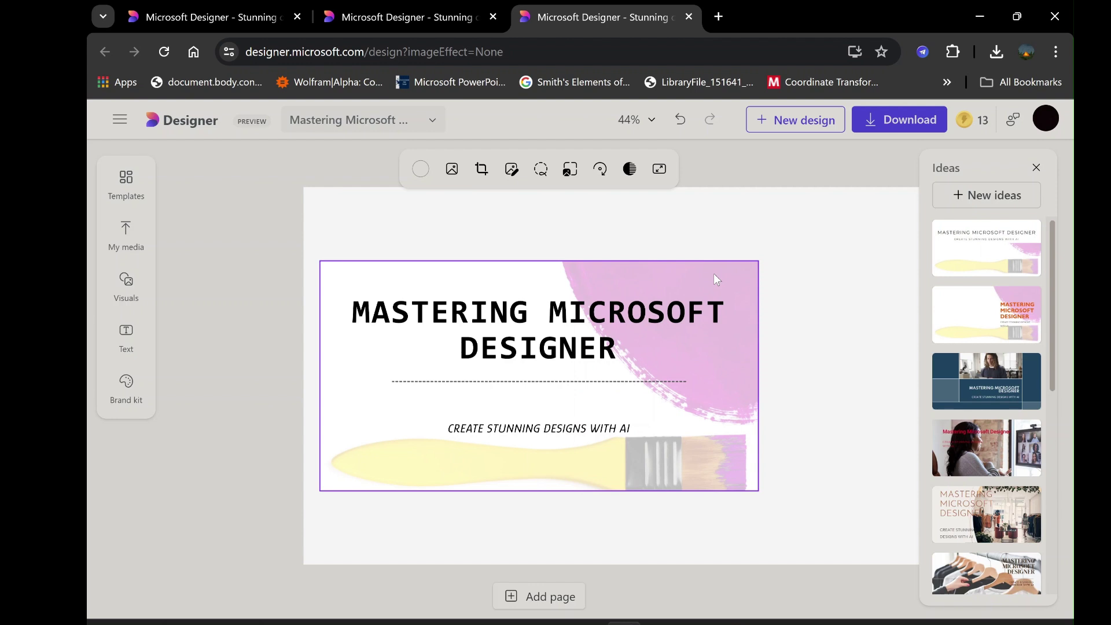
{"action": "key", "text": "super+v"}
{"action": "left_click", "coordinate": [428, 496]}
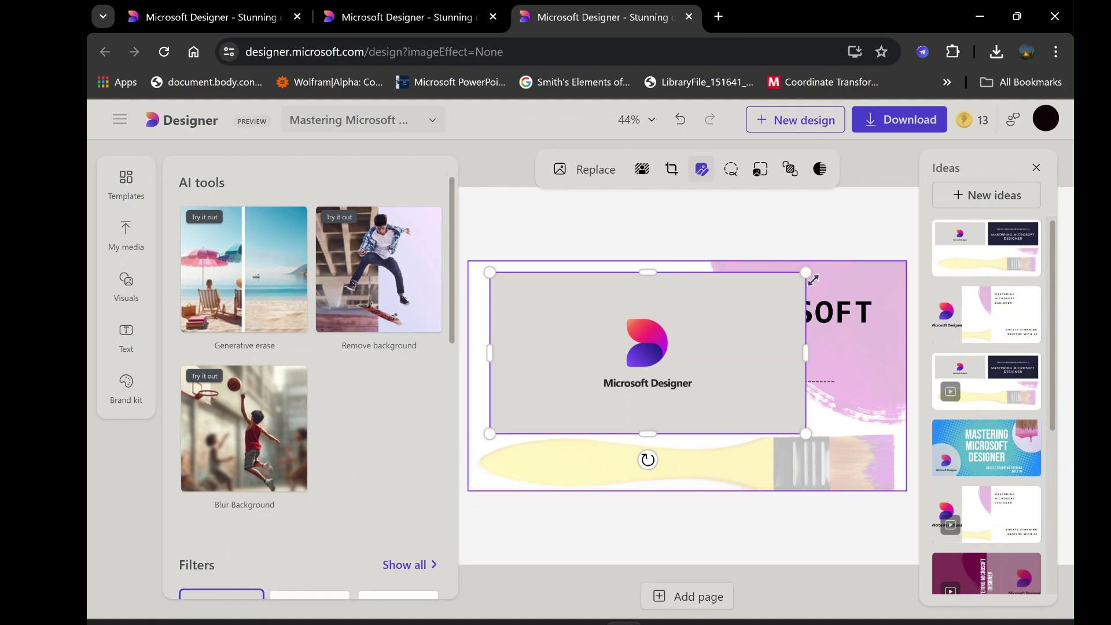
{"action": "left_click_drag", "start_coordinate": [806, 271], "coordinate": [529, 391]}
{"action": "left_click", "coordinate": [673, 391]}
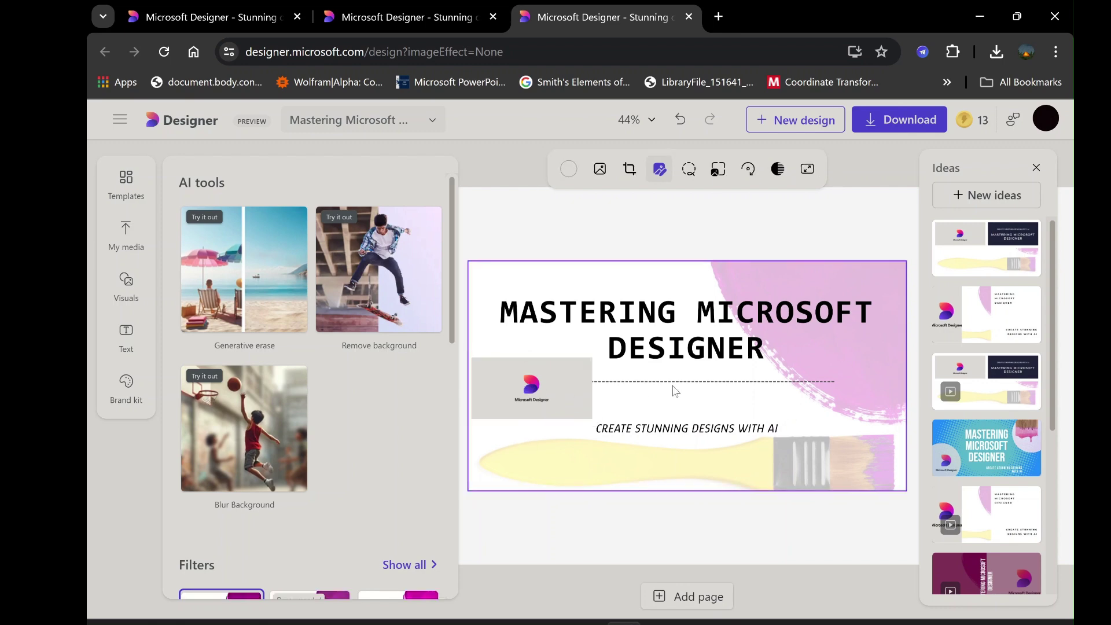
{"action": "left_click", "coordinate": [531, 389]}
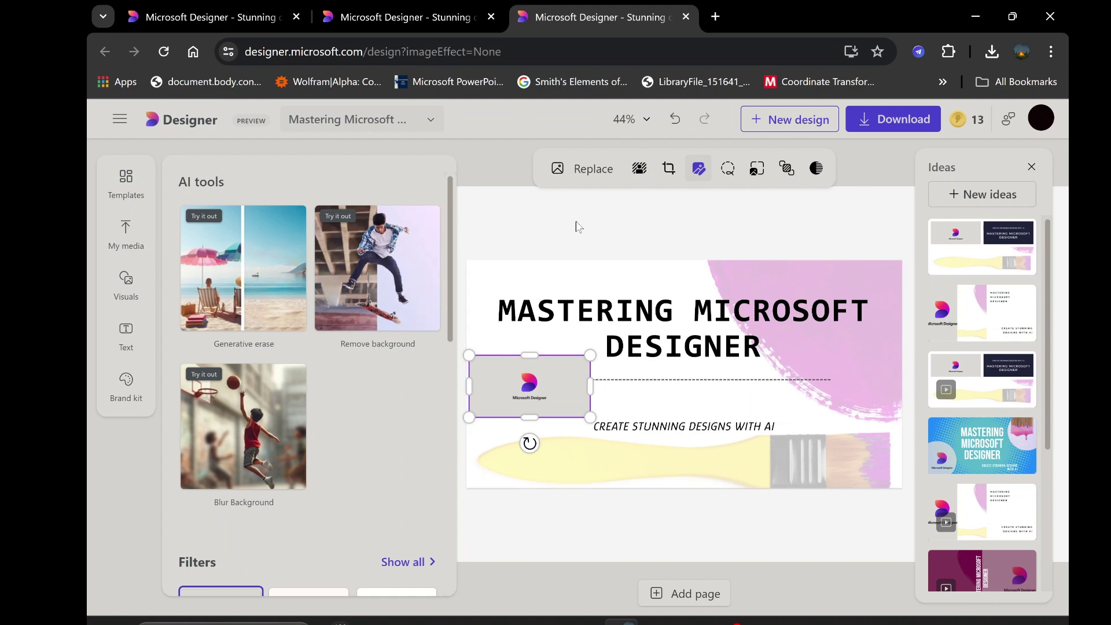
Go back to the Designer home page and choose Design from scratch.
{"action": "left_click", "coordinate": [126, 181]}
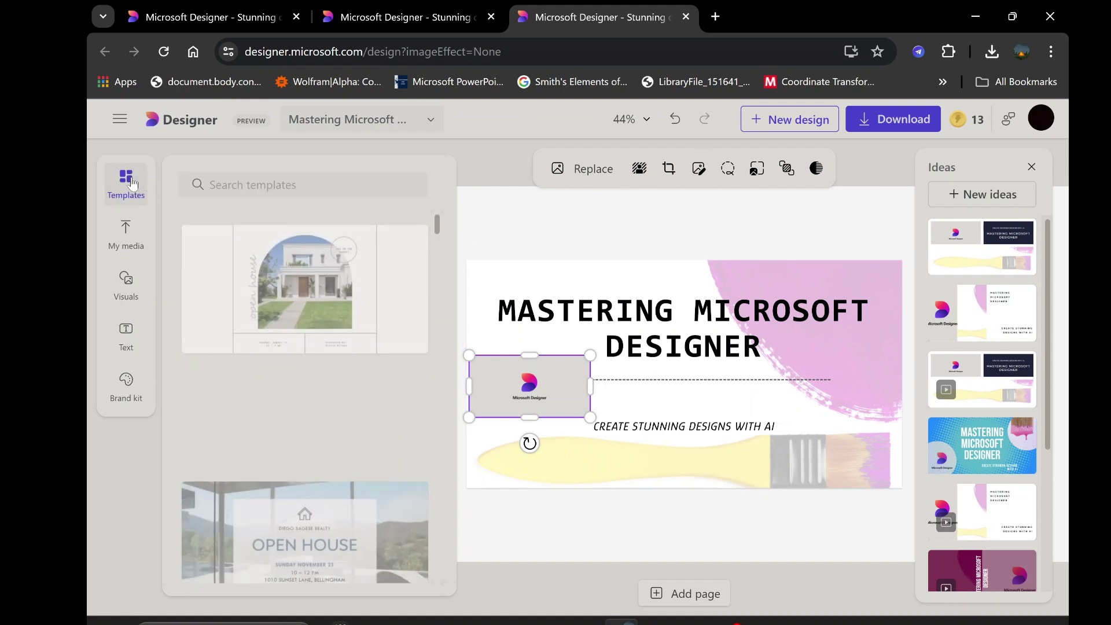
{"action": "left_click", "coordinate": [185, 134]}
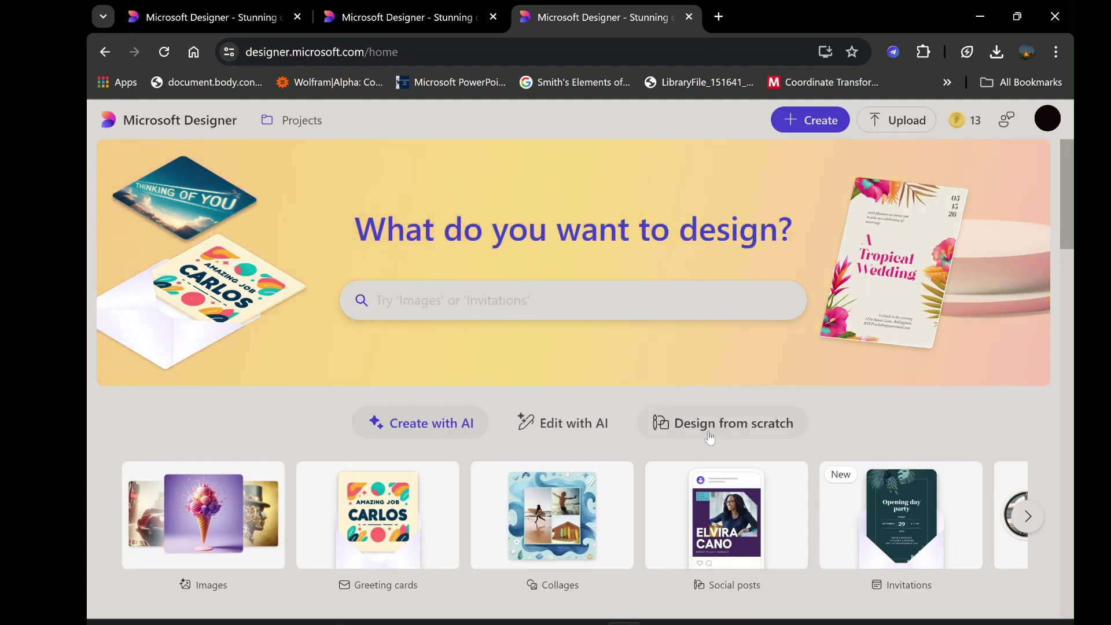
{"action": "left_click", "coordinate": [693, 428]}
Browse more Social media post sizes and Paper sizes, then return to the first social media sizes.
{"action": "scroll", "coordinate": [688, 402], "scroll_direction": "down", "scroll_amount": 4}
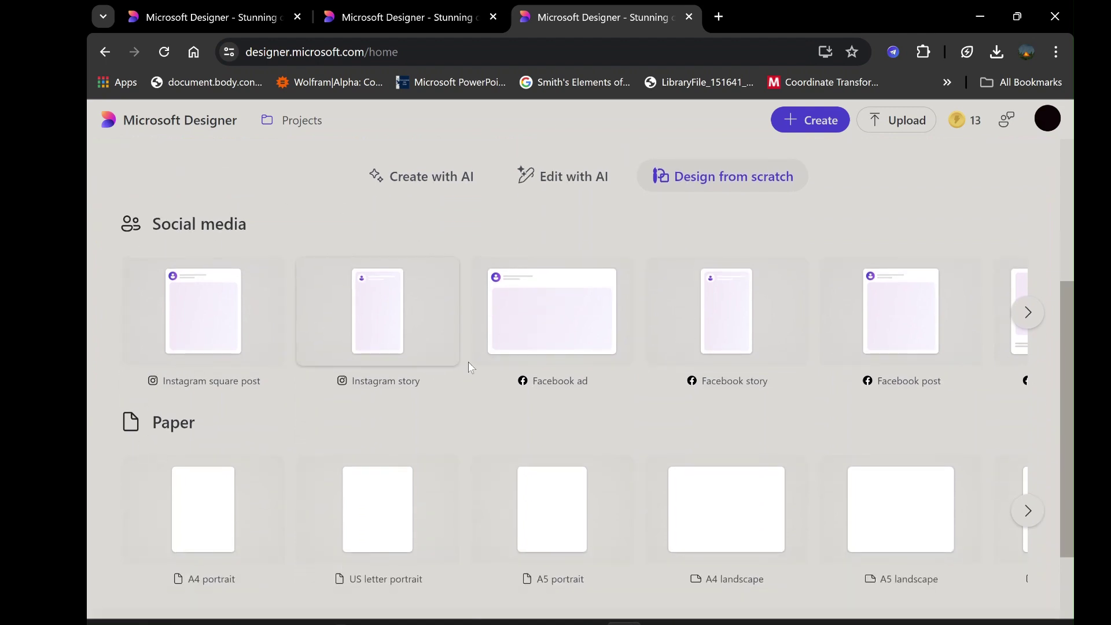
{"action": "left_click", "coordinate": [1025, 317]}
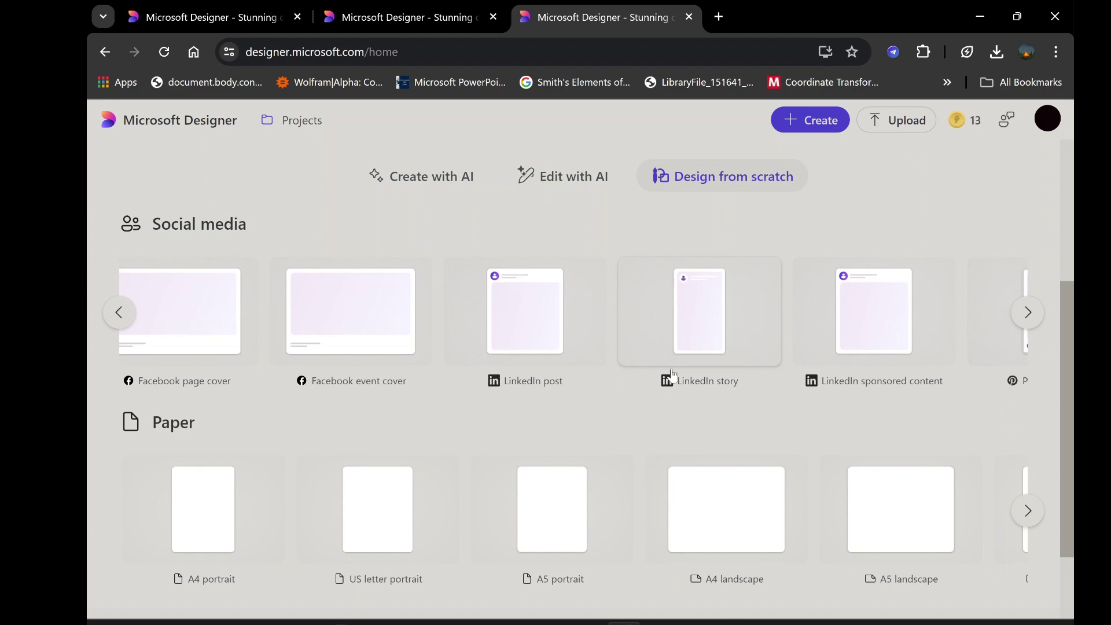
{"action": "scroll", "coordinate": [197, 397], "scroll_direction": "down", "scroll_amount": 2}
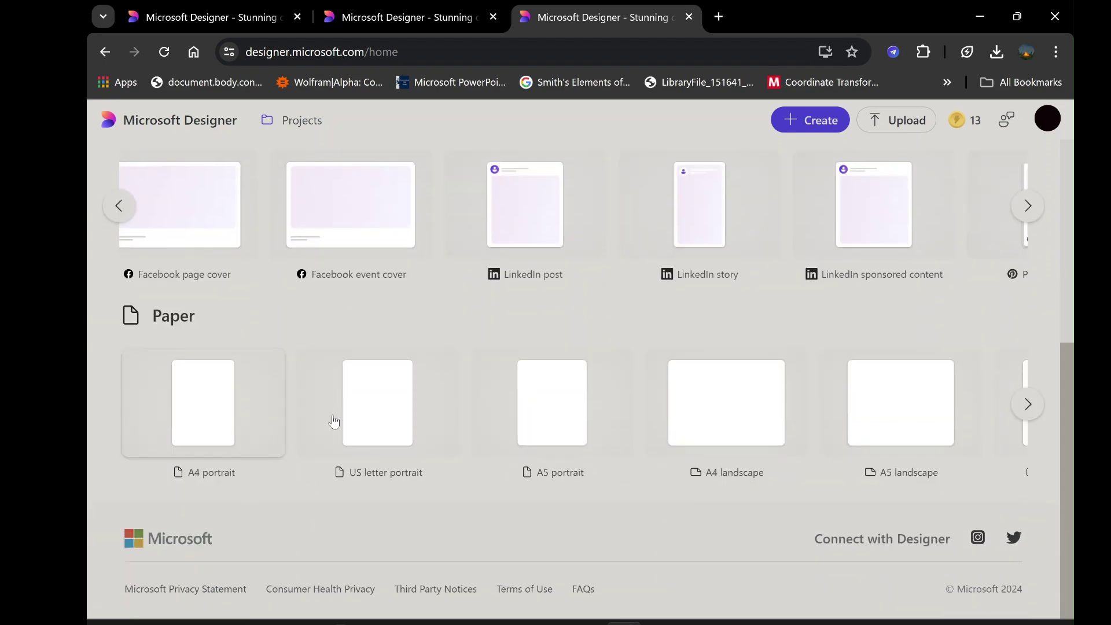
{"action": "left_click", "coordinate": [1021, 405]}
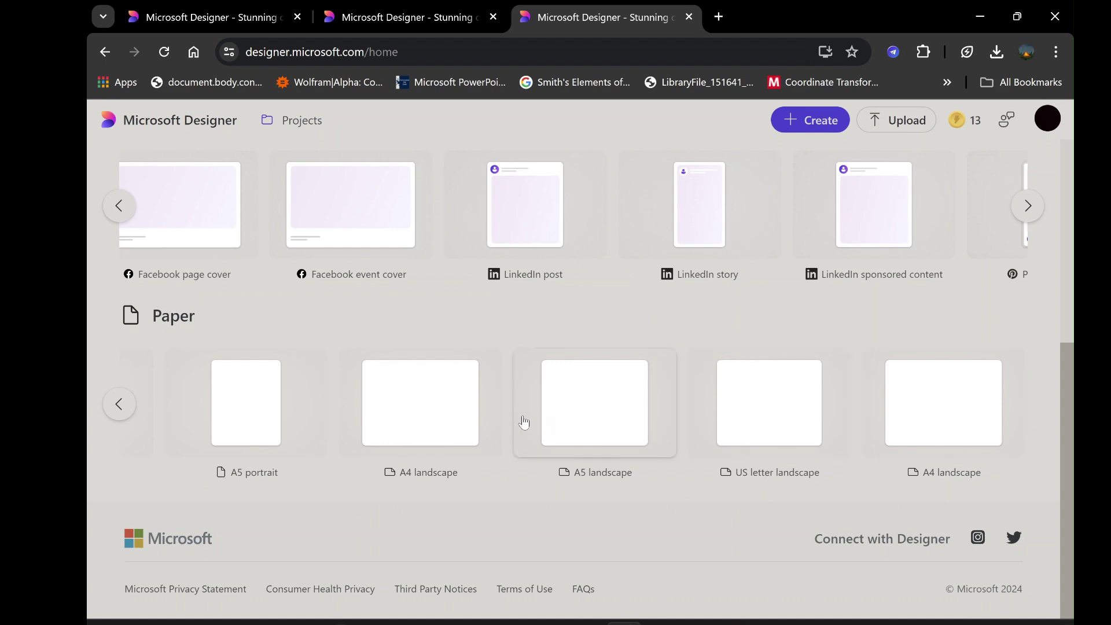
{"action": "scroll", "coordinate": [520, 421], "scroll_direction": "up", "scroll_amount": 3}
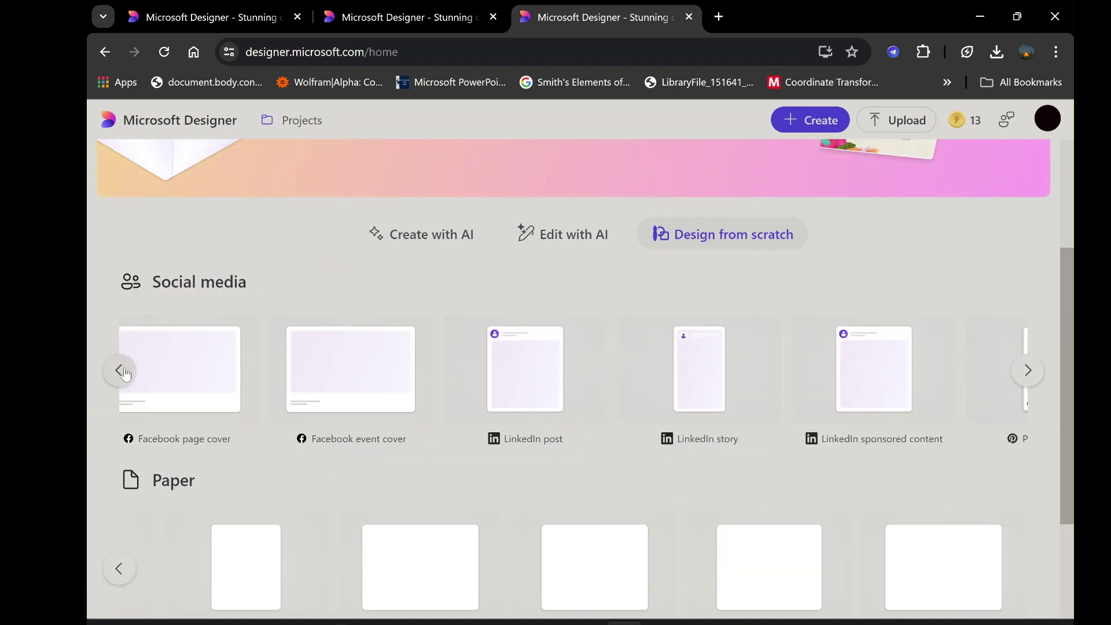
{"action": "left_click", "coordinate": [128, 373]}
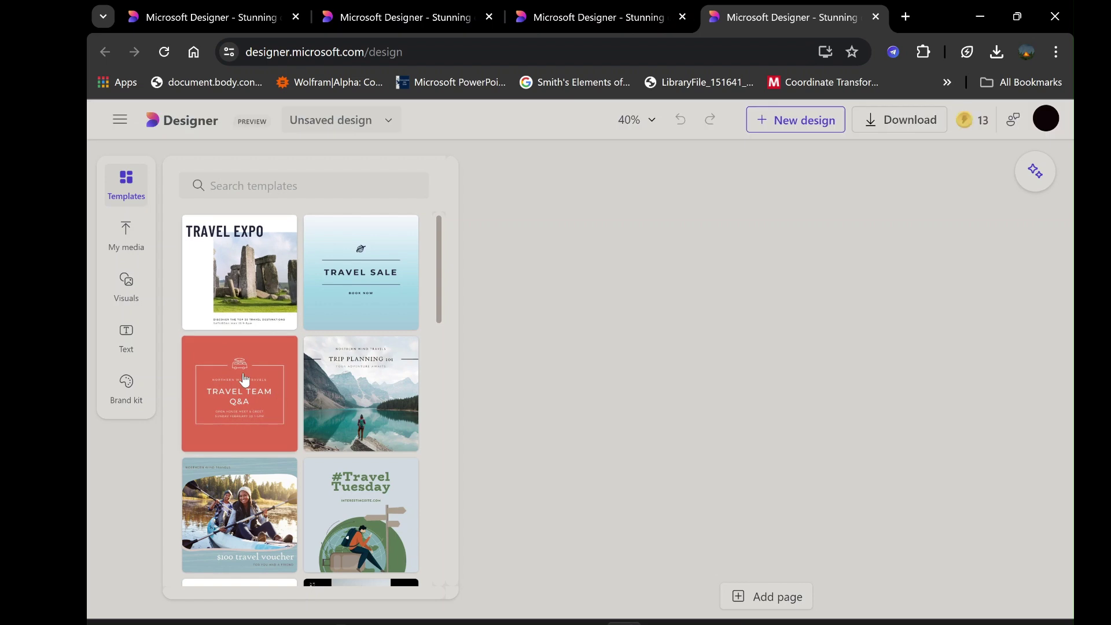
Apply the red Travel Team Q&A template and drop a Circle shape below the framed text.
{"action": "left_click", "coordinate": [244, 380]}
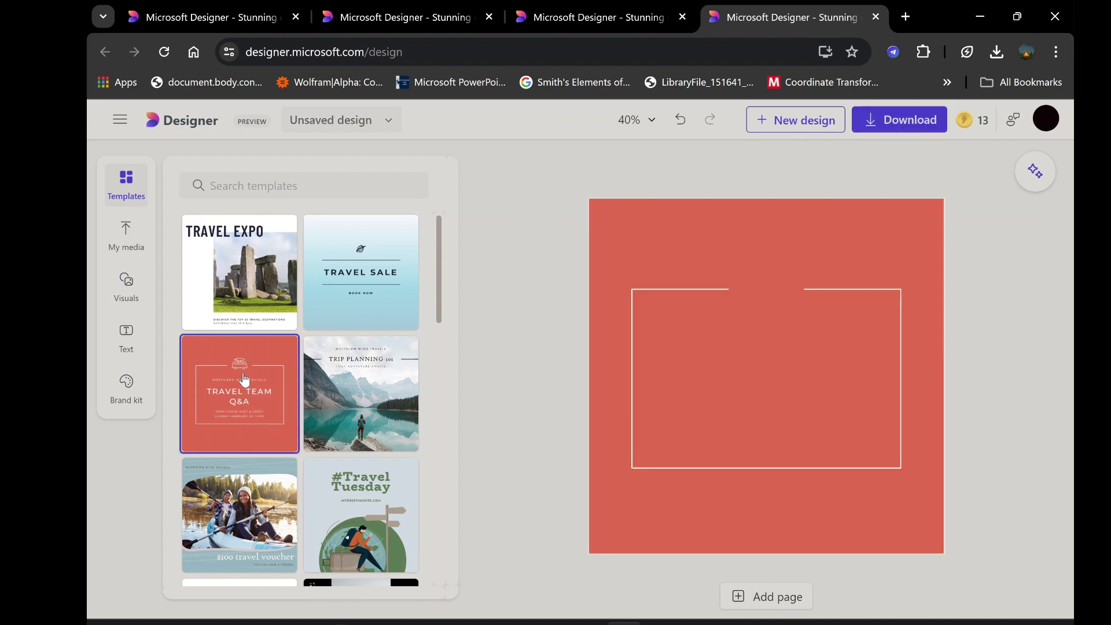
{"action": "left_click", "coordinate": [143, 293]}
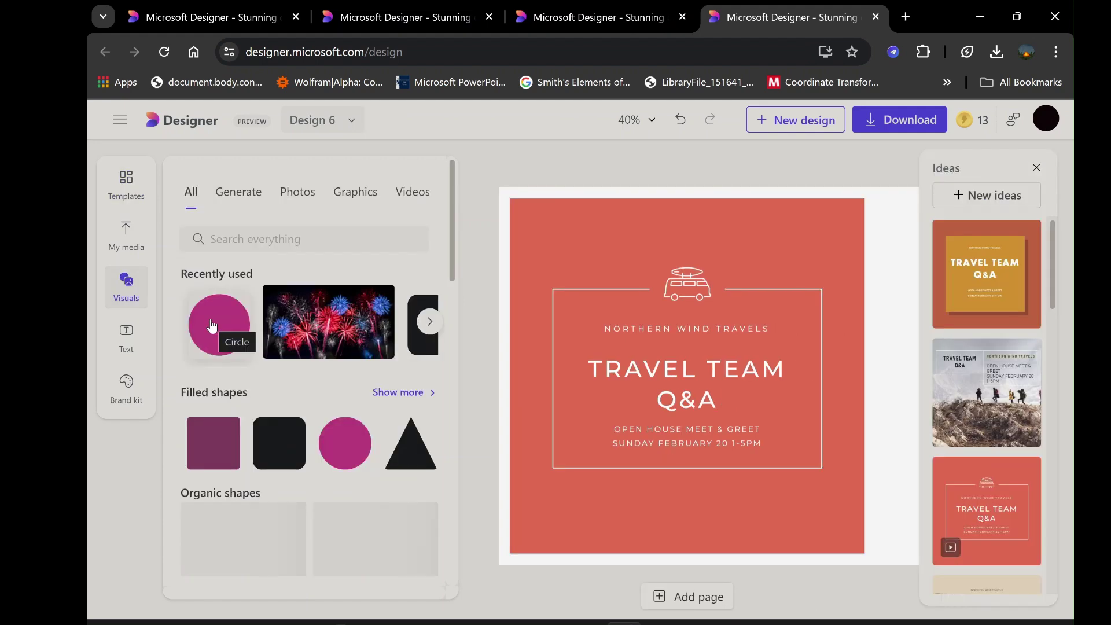
{"action": "left_click_drag", "start_coordinate": [212, 326], "coordinate": [359, 384]}
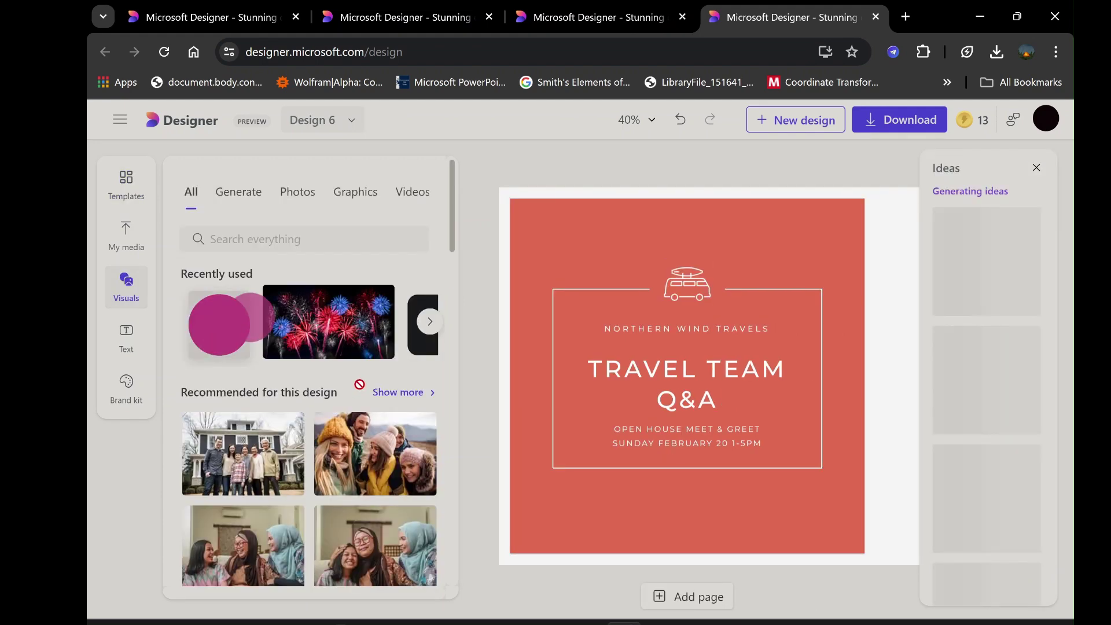
{"action": "left_click_drag", "start_coordinate": [671, 504], "coordinate": [680, 488]}
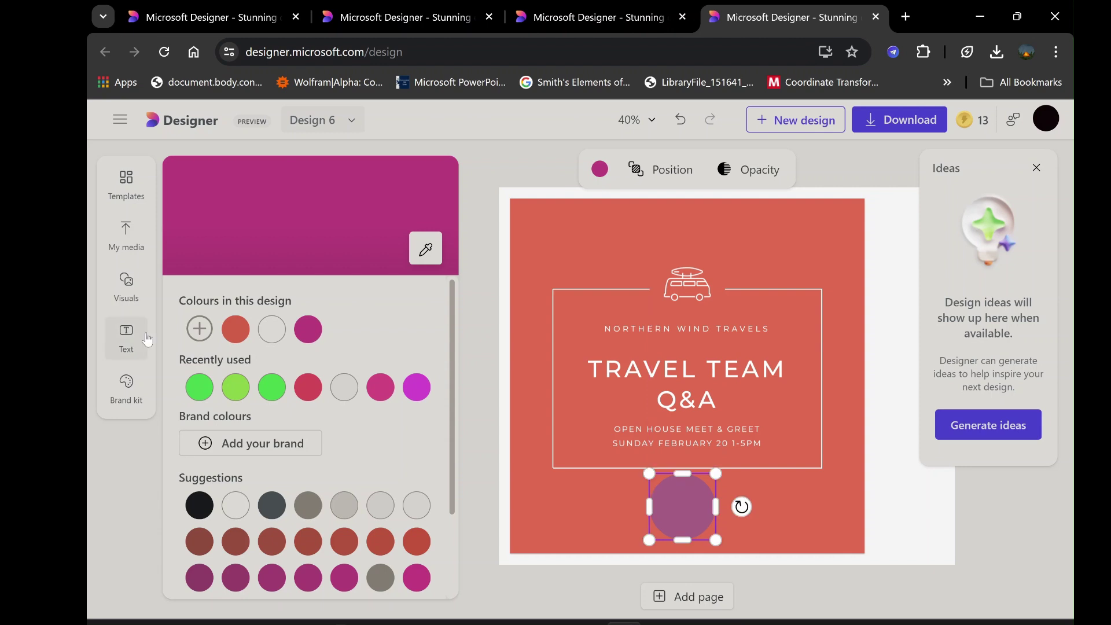
{"action": "left_click", "coordinate": [136, 290]}
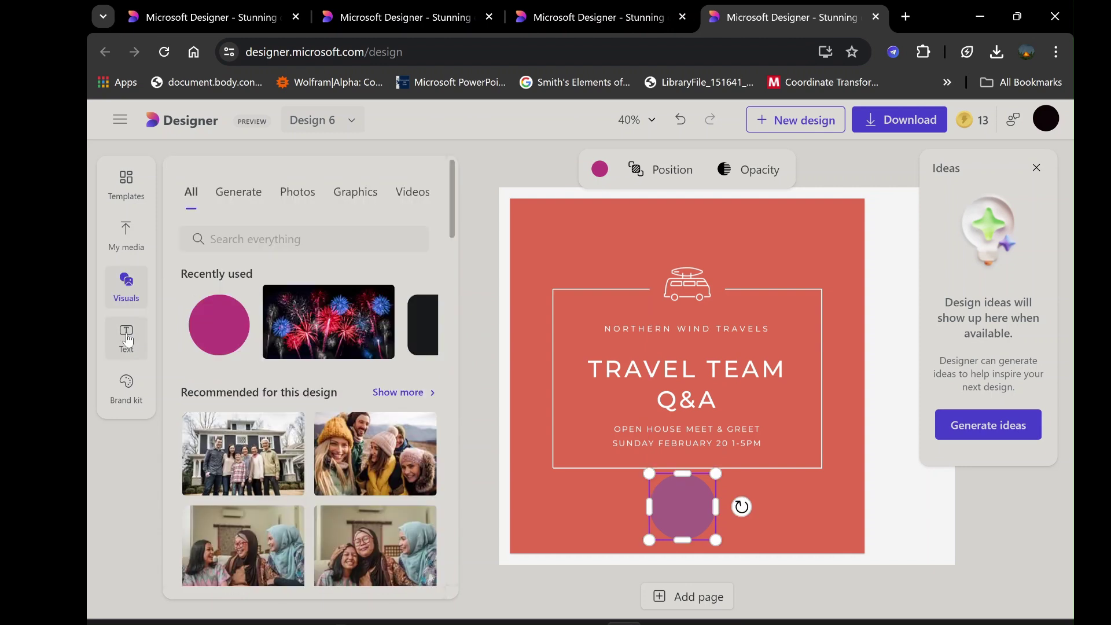
Add the gradient NEW POST heading, move it to the top, and select it.
{"action": "left_click", "coordinate": [126, 338]}
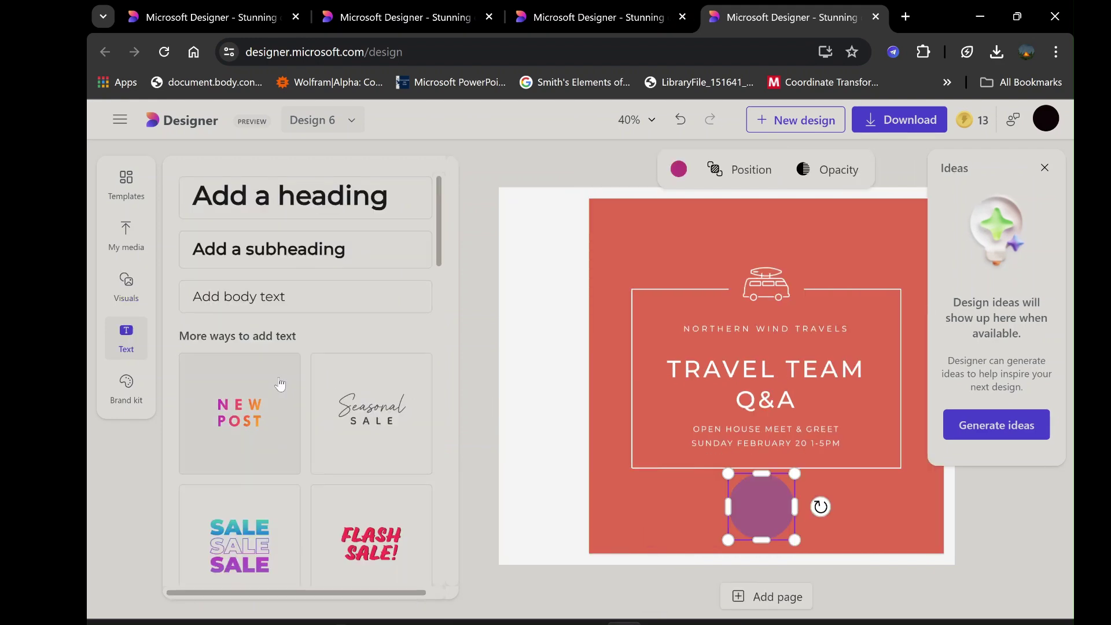
{"action": "left_click", "coordinate": [280, 384]}
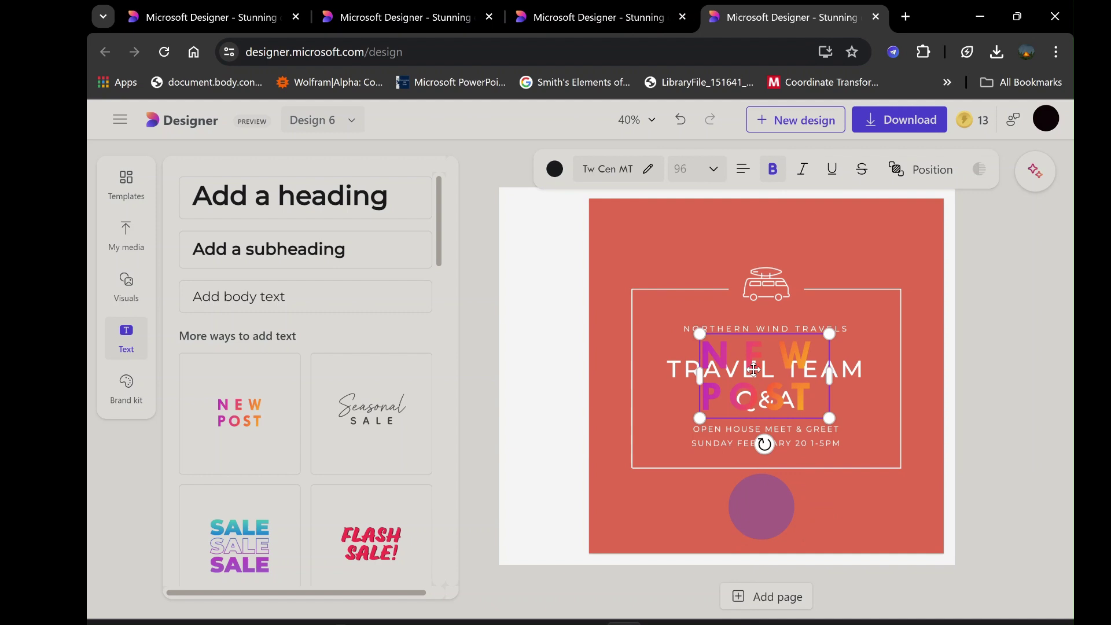
{"action": "left_click_drag", "start_coordinate": [753, 369], "coordinate": [753, 243]}
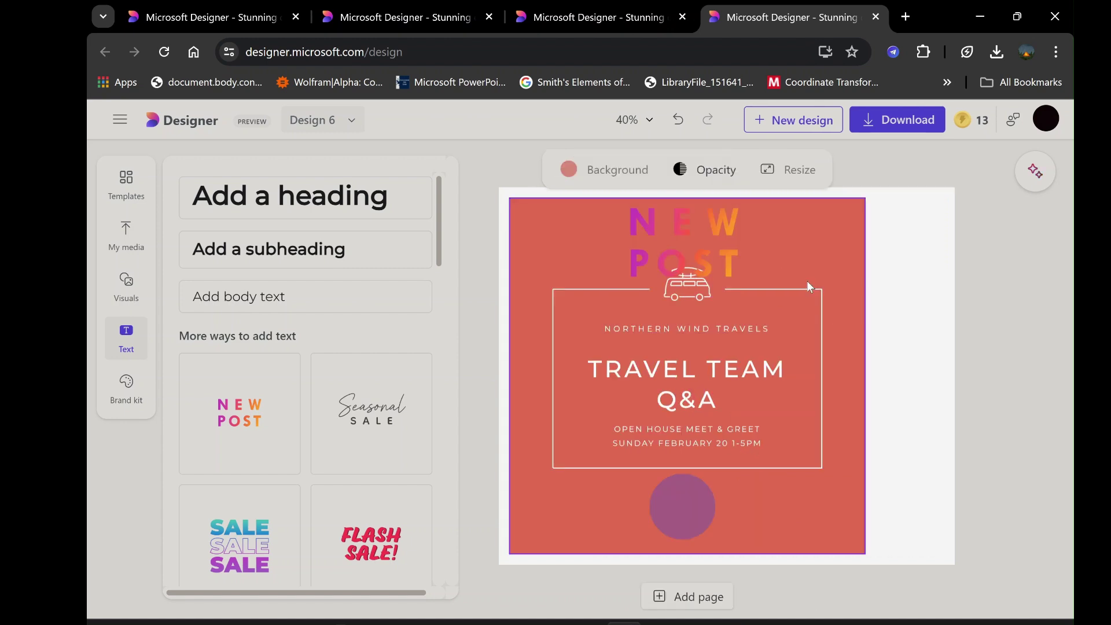
{"action": "left_click", "coordinate": [693, 246]}
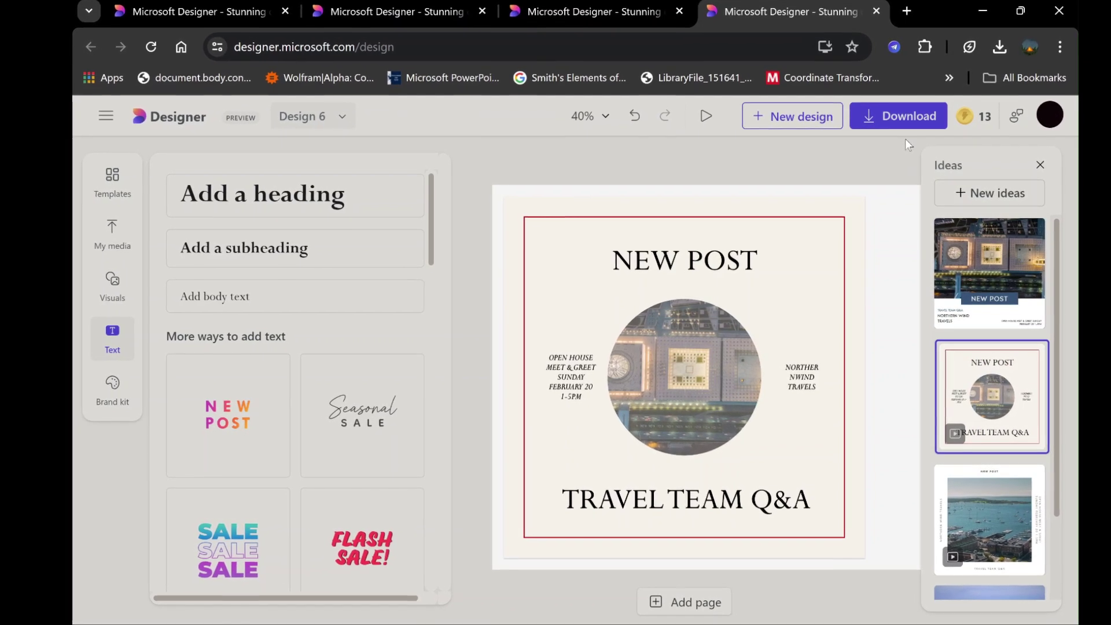
View the Download options, select the whole page, then scroll through the sale templates gallery.
{"action": "left_click", "coordinate": [903, 119]}
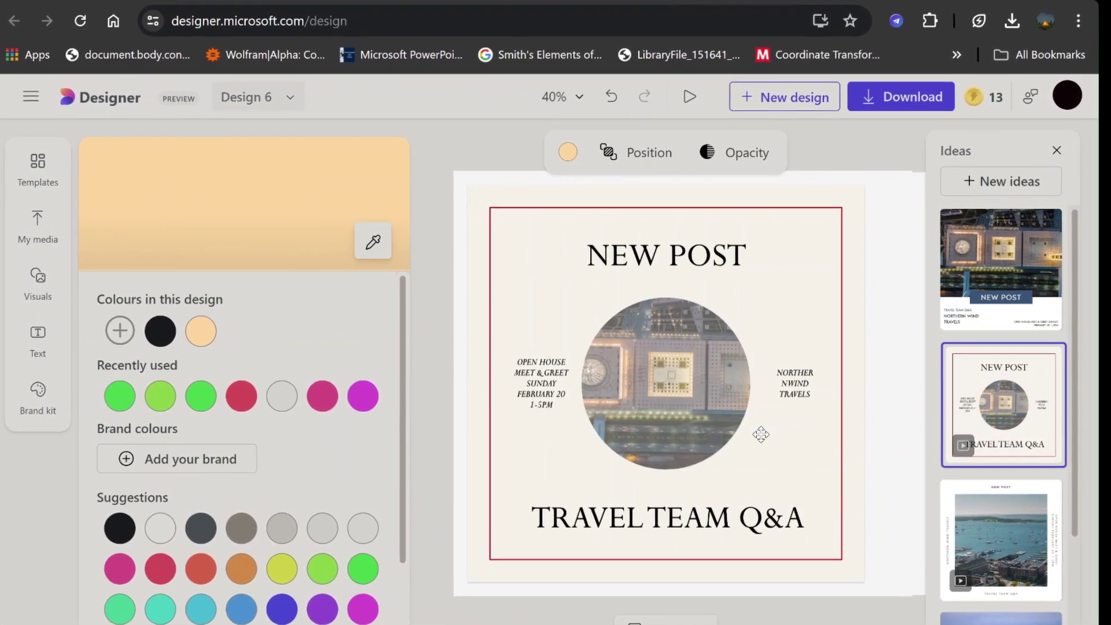
{"action": "left_click", "coordinate": [761, 434]}
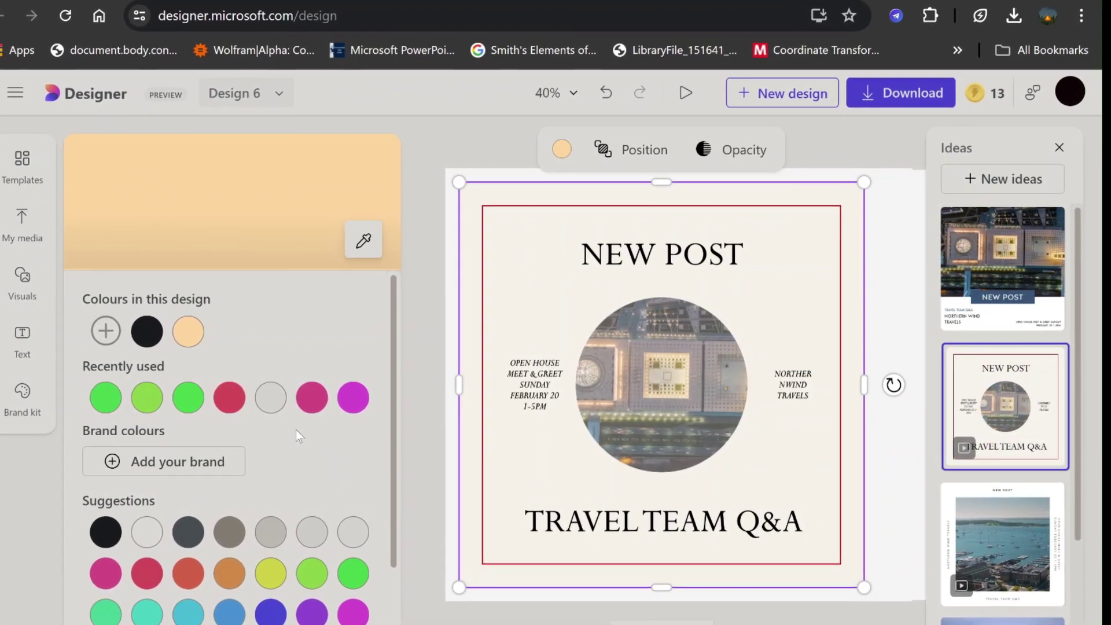
{"action": "left_click", "coordinate": [26, 173]}
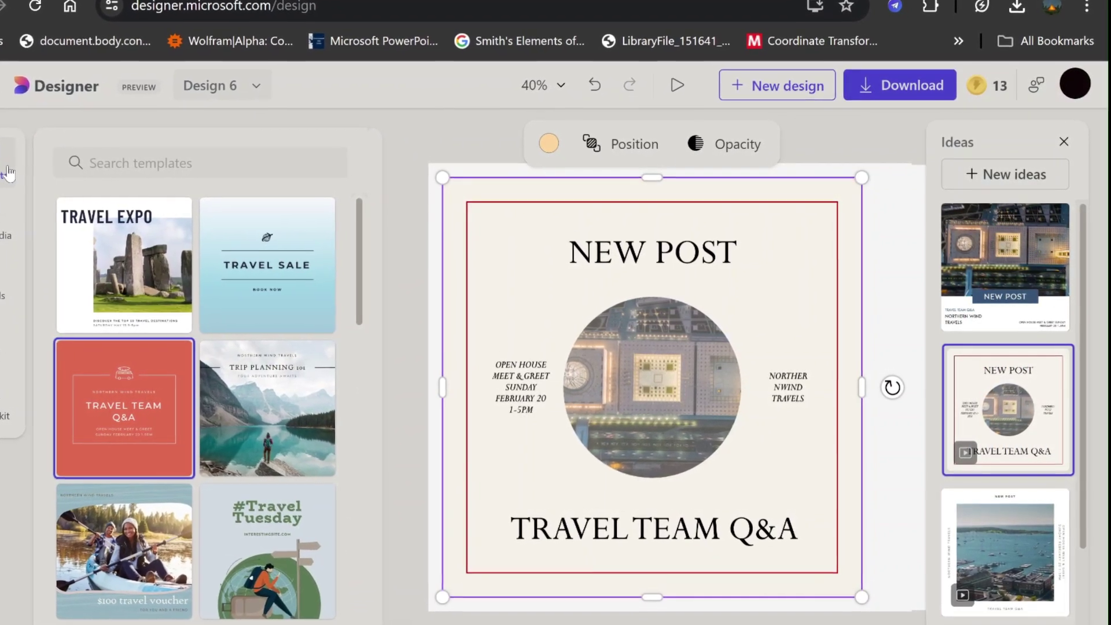
{"action": "scroll", "coordinate": [231, 440], "scroll_direction": "down", "scroll_amount": 10}
{"action": "scroll", "coordinate": [226, 441], "scroll_direction": "down", "scroll_amount": 5}
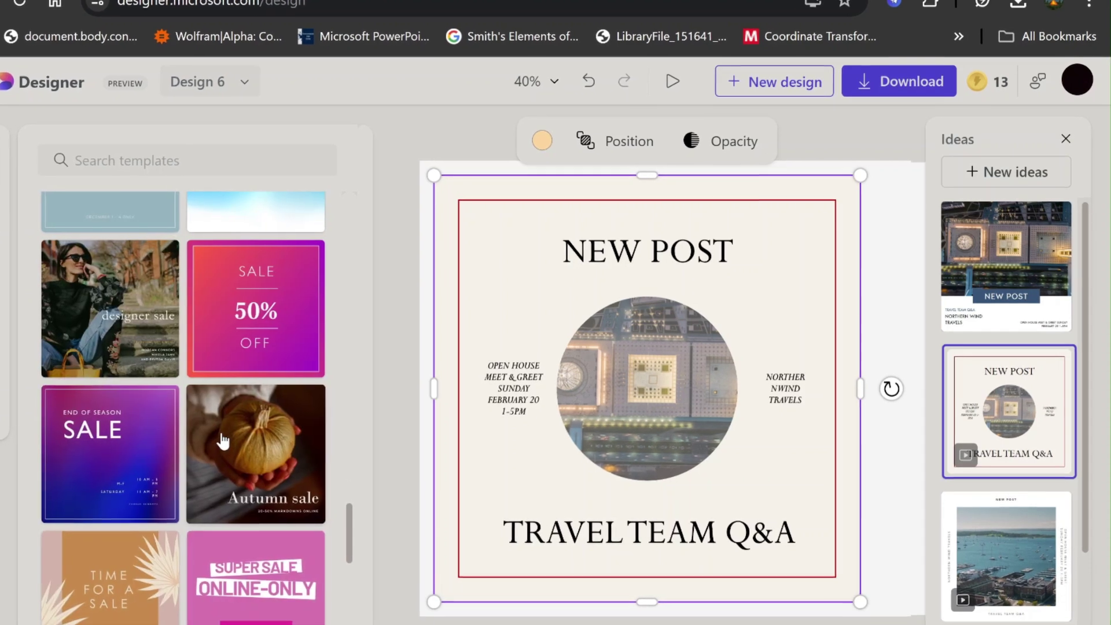
{"action": "scroll", "coordinate": [216, 443], "scroll_direction": "down", "scroll_amount": 2}
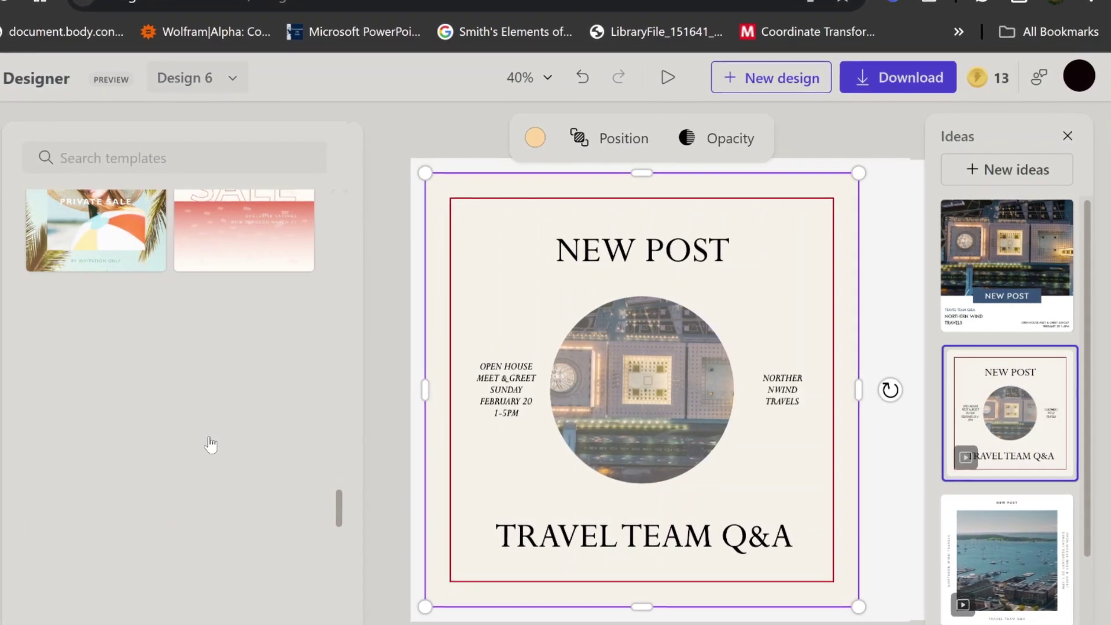
{"action": "scroll", "coordinate": [202, 445], "scroll_direction": "down", "scroll_amount": 1}
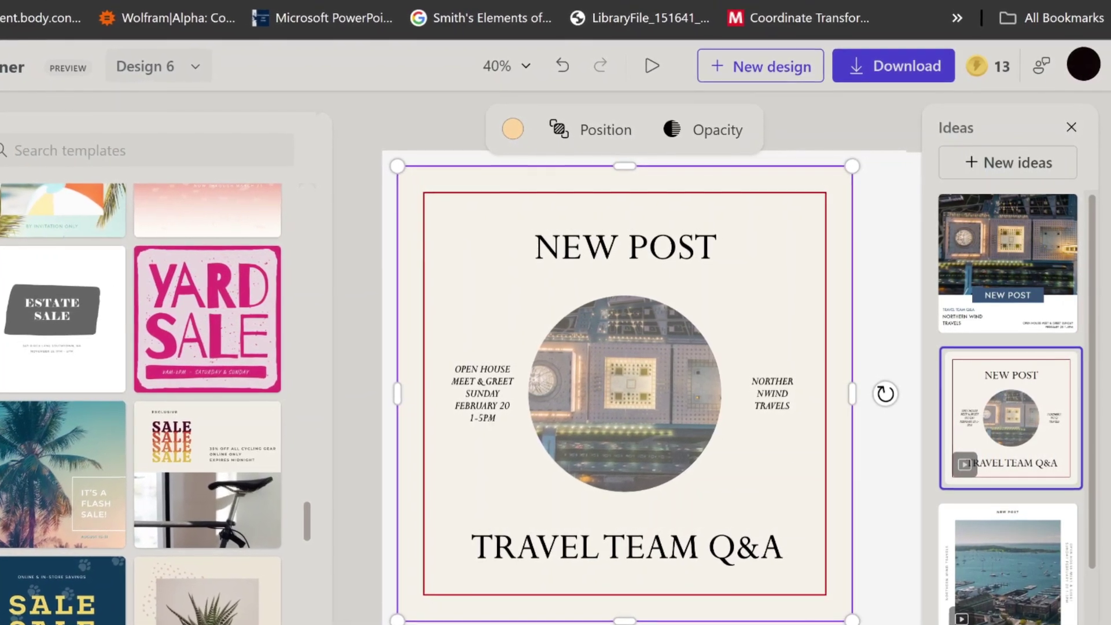
{"action": "left_click", "coordinate": [178, 449]}
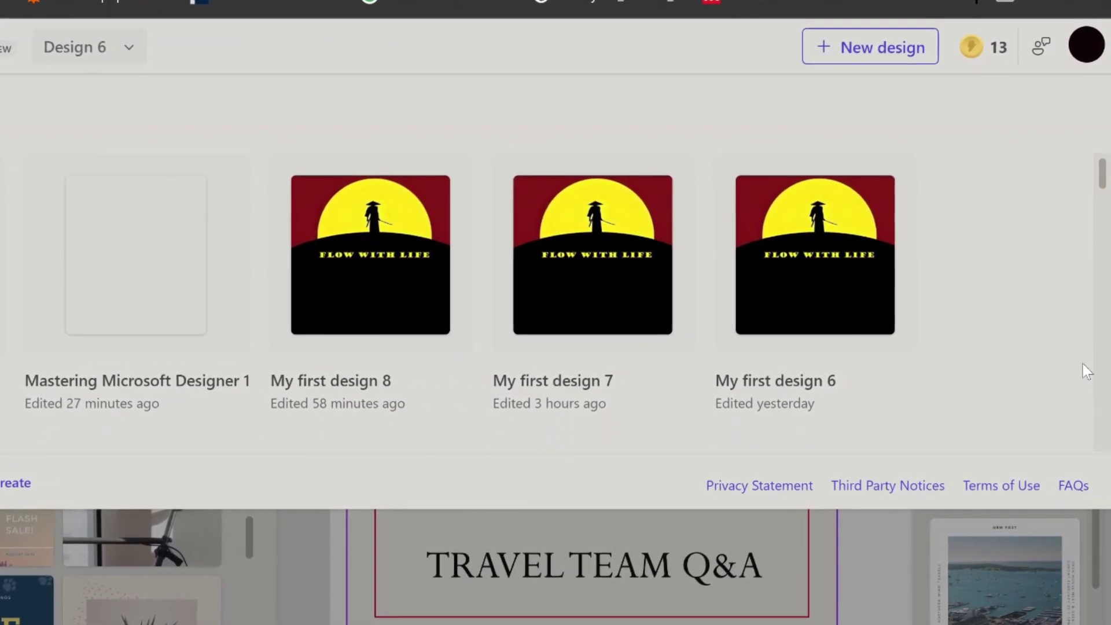
{"action": "left_click", "coordinate": [889, 603]}
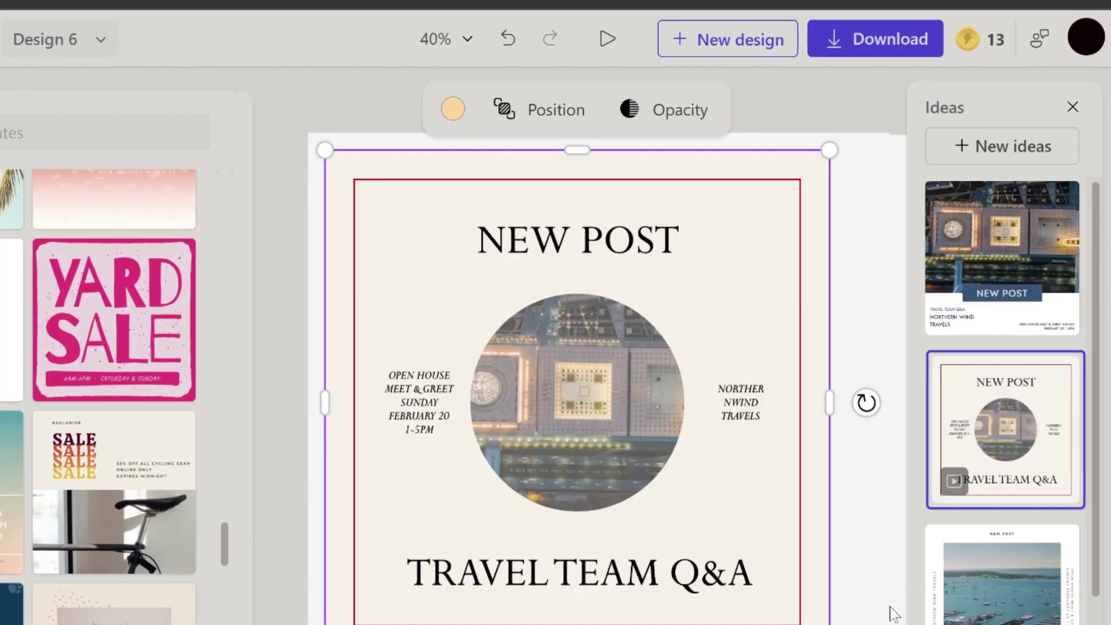